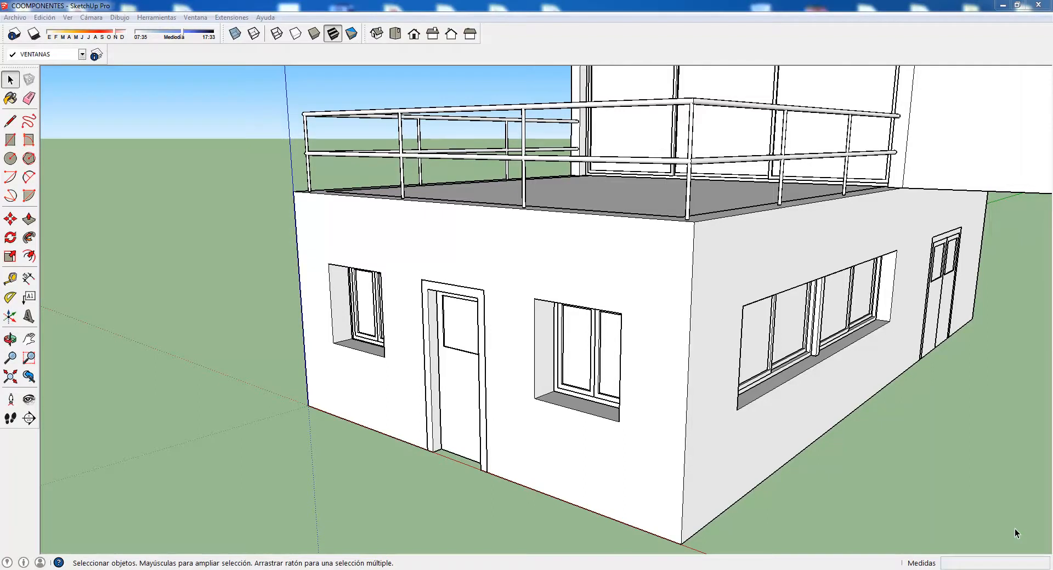
Show the Dynamic Components toolbar and place it clear of the house model.
{"action": "right_click", "coordinate": [294, 54]}
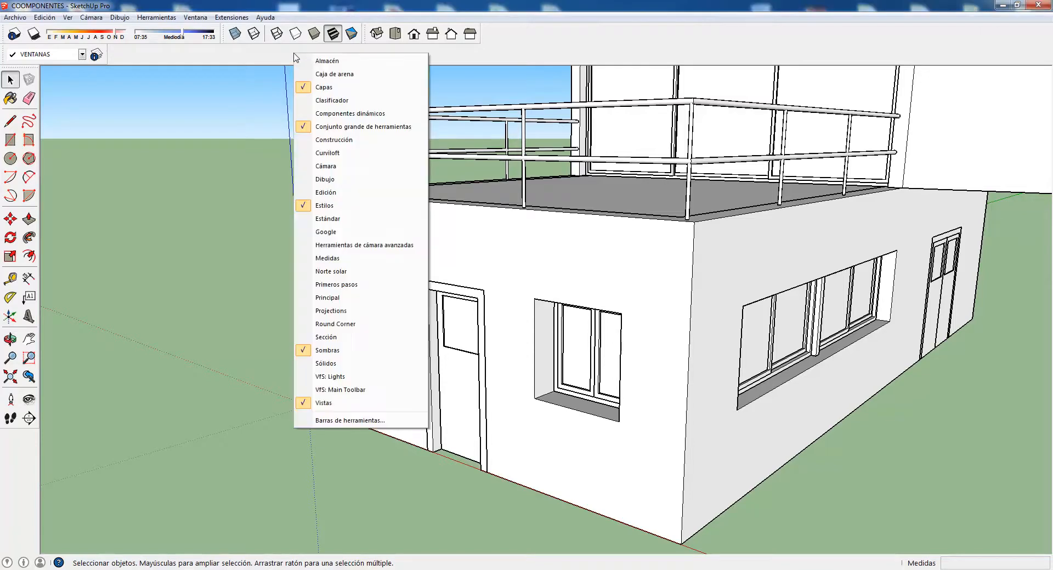
{"action": "left_click", "coordinate": [308, 113]}
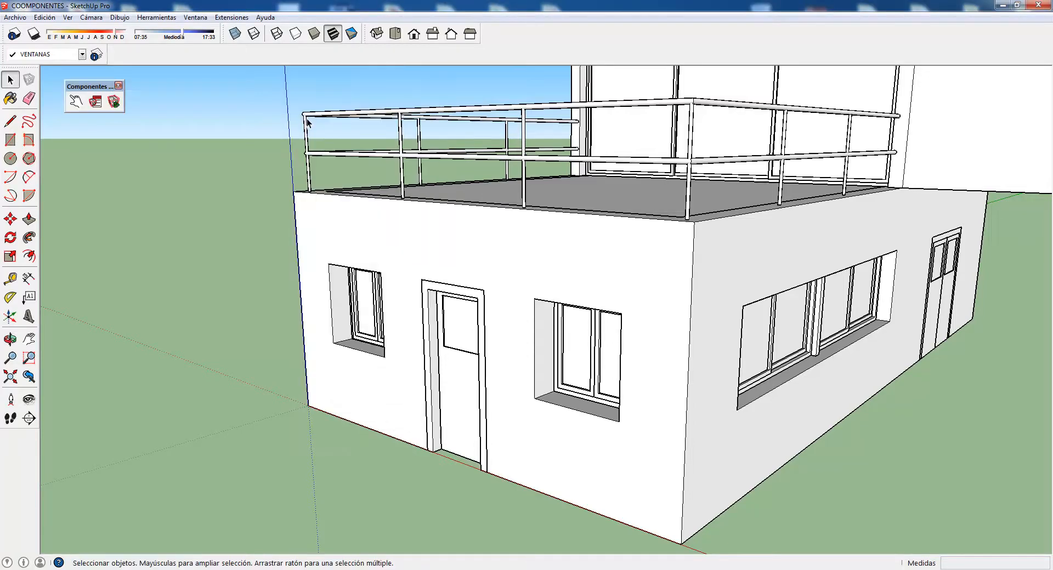
{"action": "mouse_move", "coordinate": [101, 91]}
{"action": "left_mouse_down"}
{"action": "mouse_move", "coordinate": [116, 91]}
{"action": "mouse_move", "coordinate": [111, 176]}
{"action": "mouse_move", "coordinate": [52, 433]}
{"action": "mouse_move", "coordinate": [16, 438]}
{"action": "mouse_move", "coordinate": [19, 428]}
{"action": "mouse_move", "coordinate": [79, 421]}
{"action": "mouse_move", "coordinate": [121, 144]}
{"action": "mouse_move", "coordinate": [89, 95]}
{"action": "left_mouse_up"}
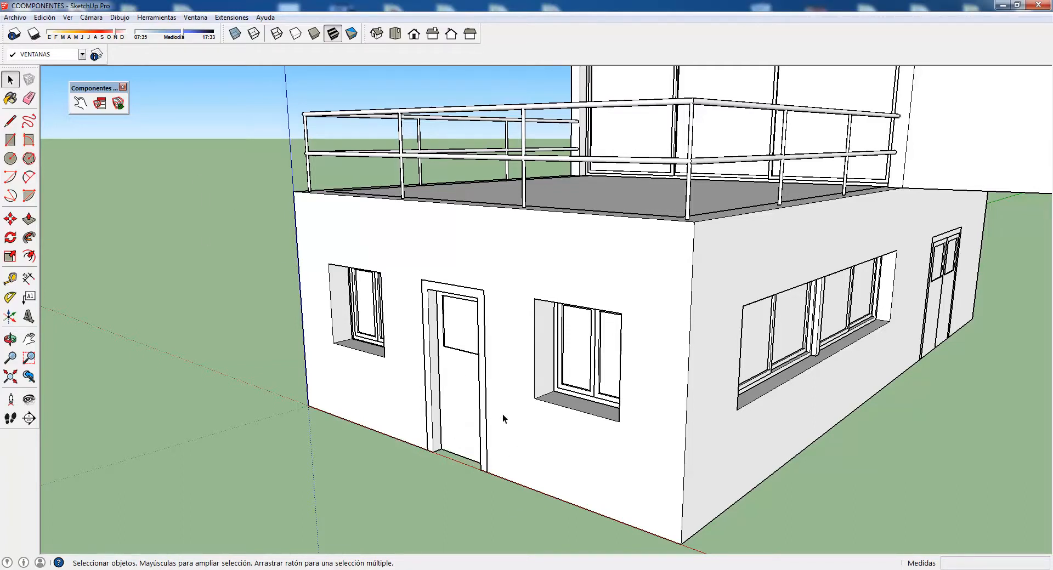
Convert the front door's leaf-and-glass group into a component.
{"action": "middle_click_drag", "start_coordinate": [502, 413], "coordinate": [475, 404]}
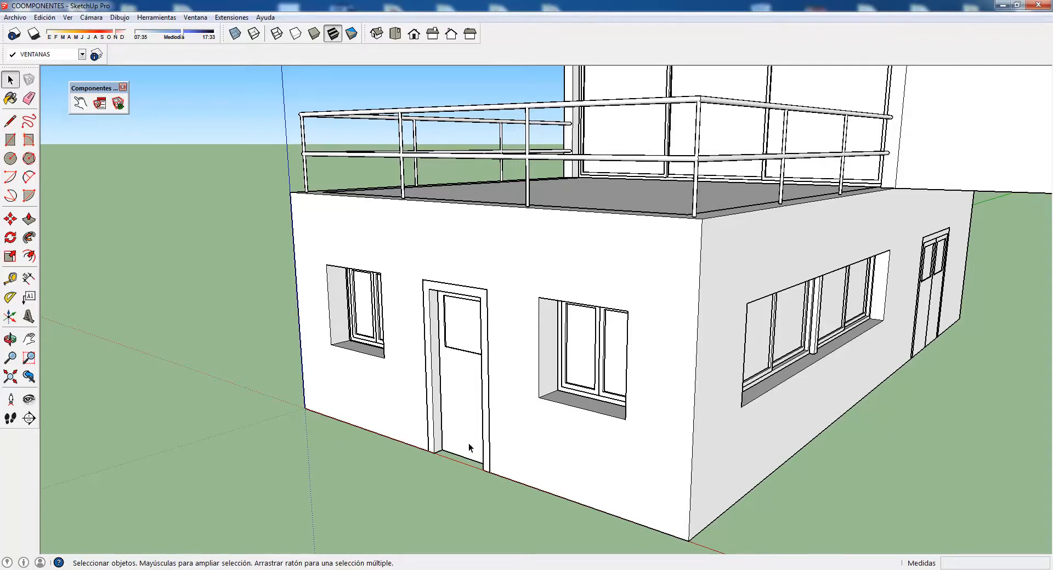
{"action": "middle_click_drag", "start_coordinate": [472, 449], "coordinate": [482, 411]}
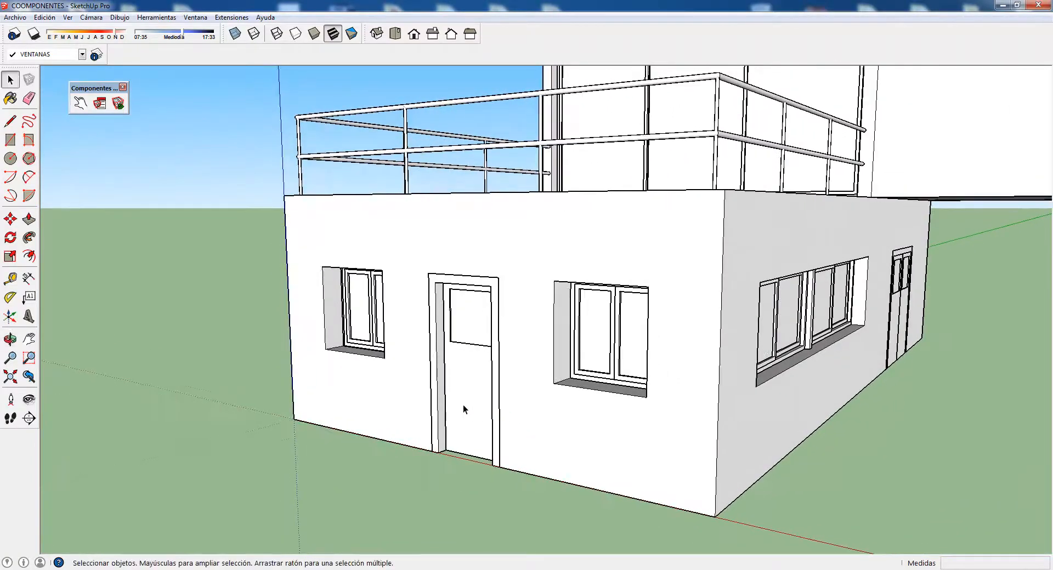
{"action": "scroll", "coordinate": [457, 393], "scroll_direction": "up", "scroll_amount": 1}
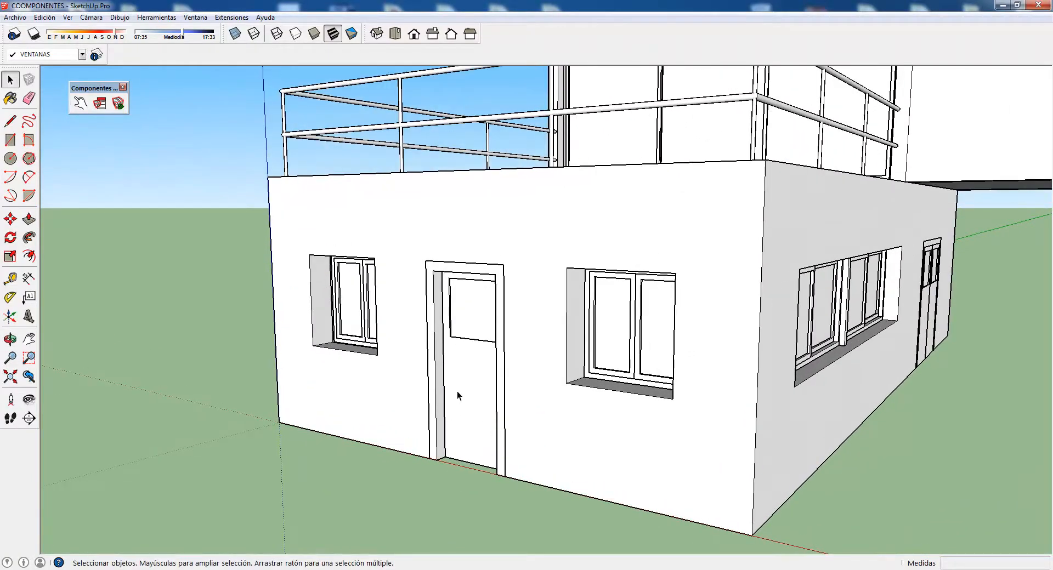
{"action": "double_click", "coordinate": [465, 358]}
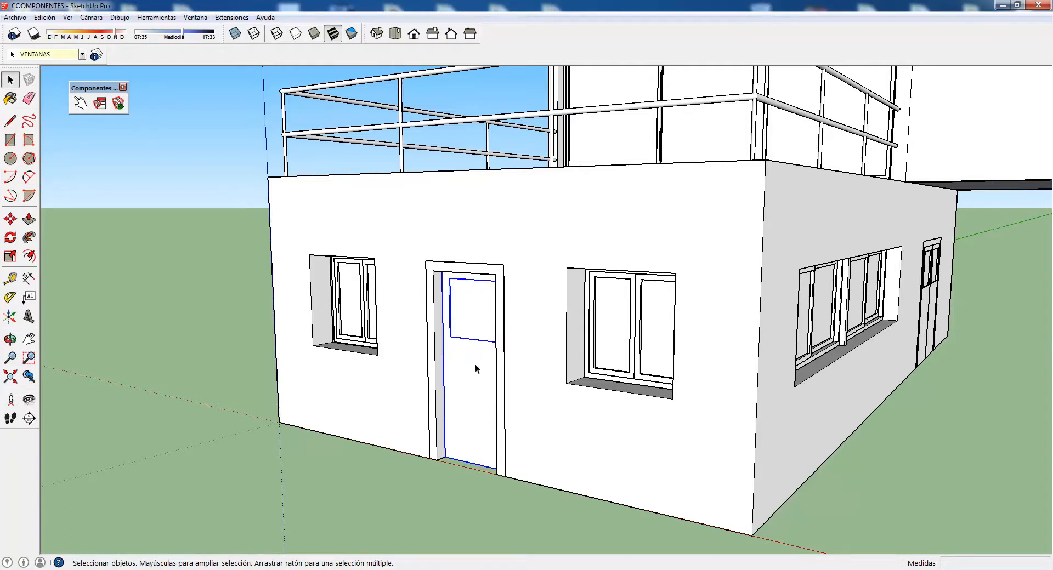
{"action": "right_click", "coordinate": [472, 364]}
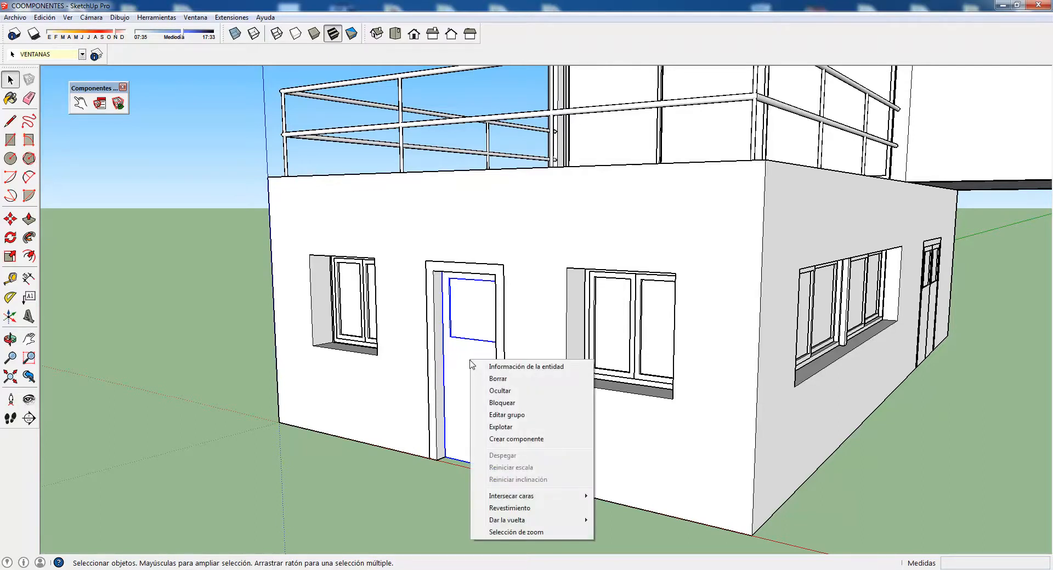
{"action": "left_click", "coordinate": [503, 440]}
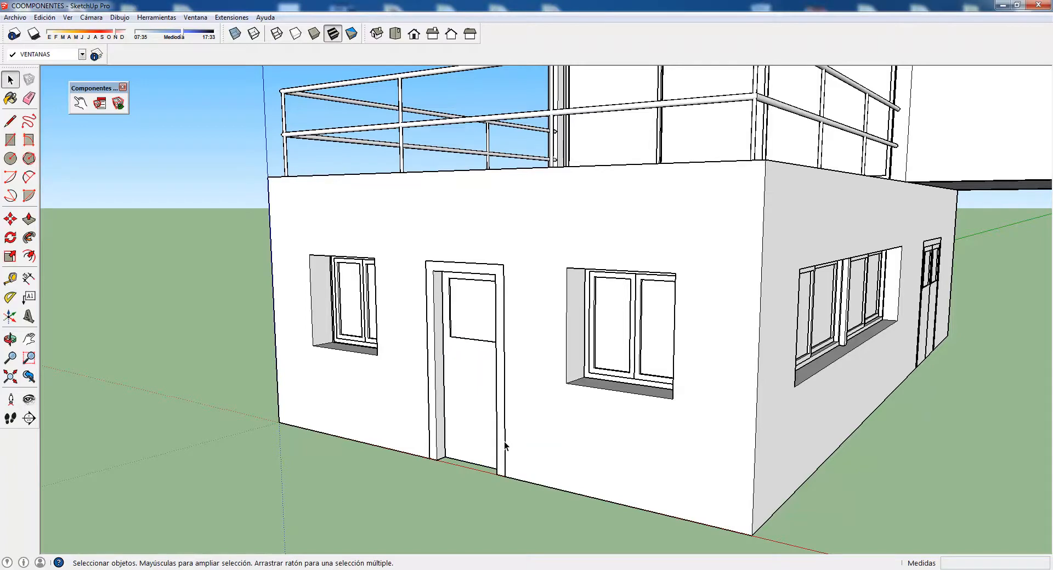
Display the model's component list and rename the door leaf component as PUERT Y CRISTAL.
{"action": "left_click", "coordinate": [195, 17]}
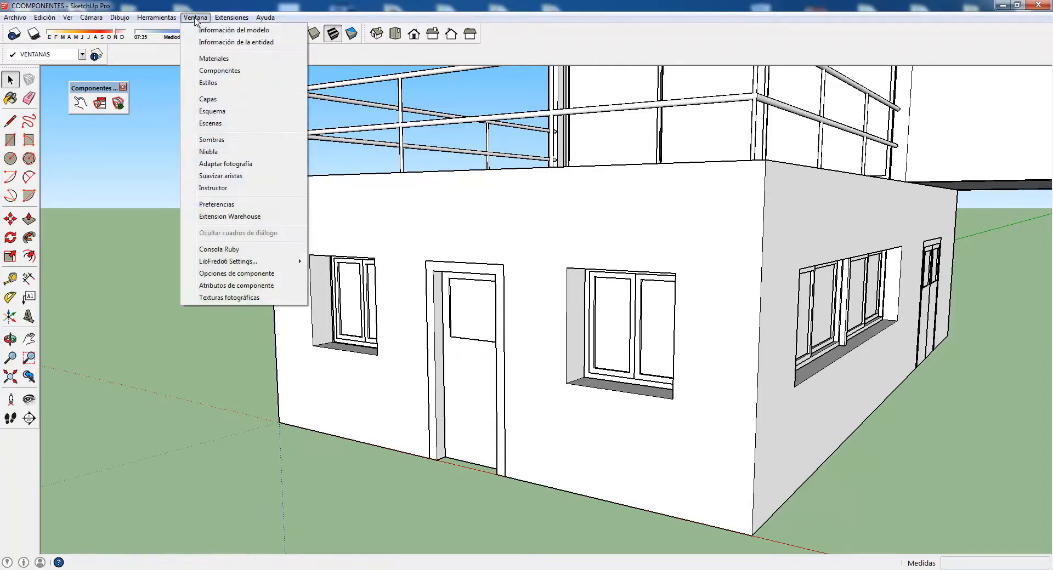
{"action": "left_click", "coordinate": [224, 78]}
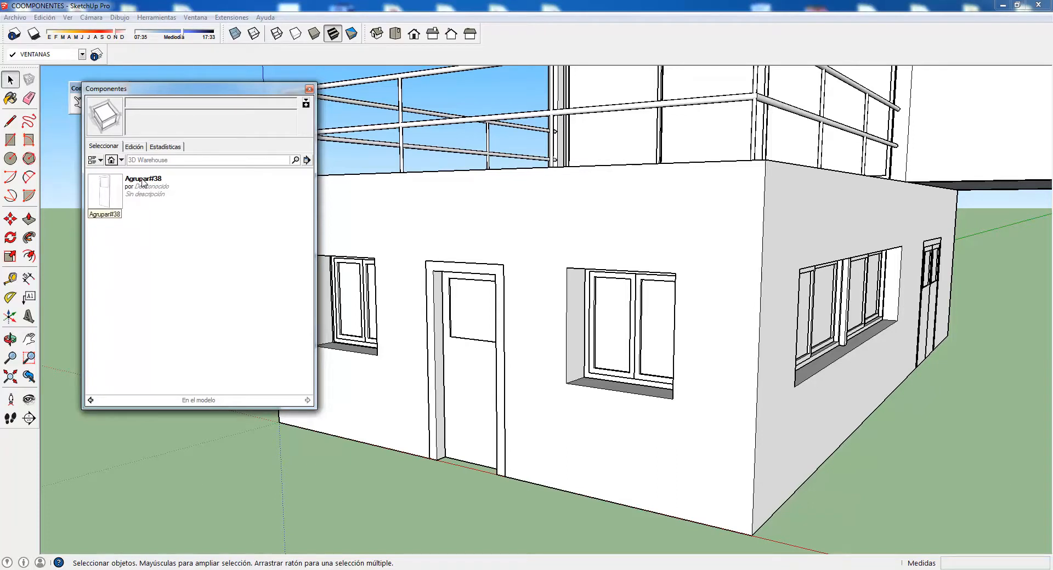
{"action": "left_click", "coordinate": [155, 189]}
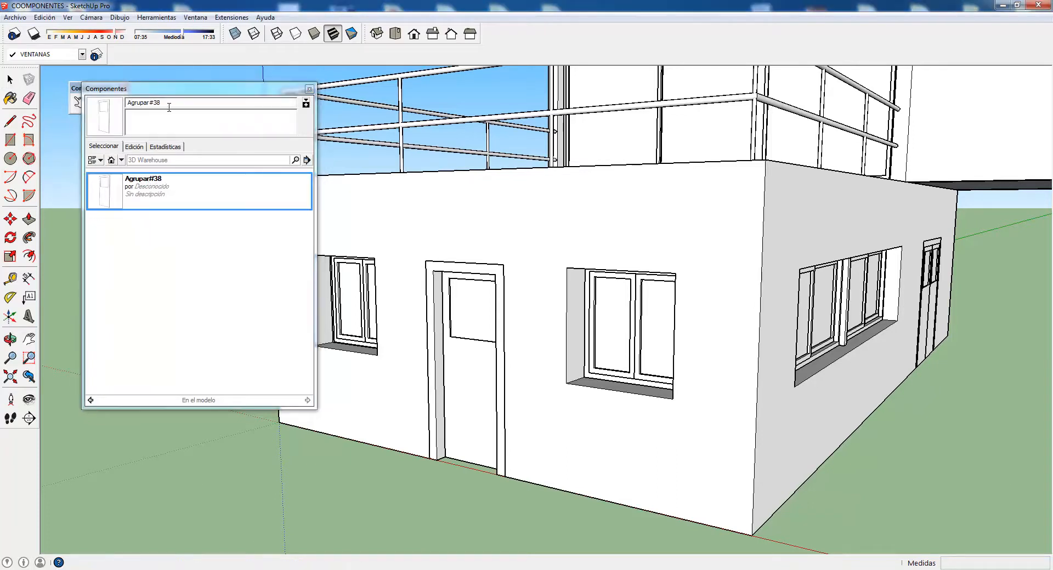
{"action": "left_click_drag", "start_coordinate": [164, 104], "coordinate": [127, 112]}
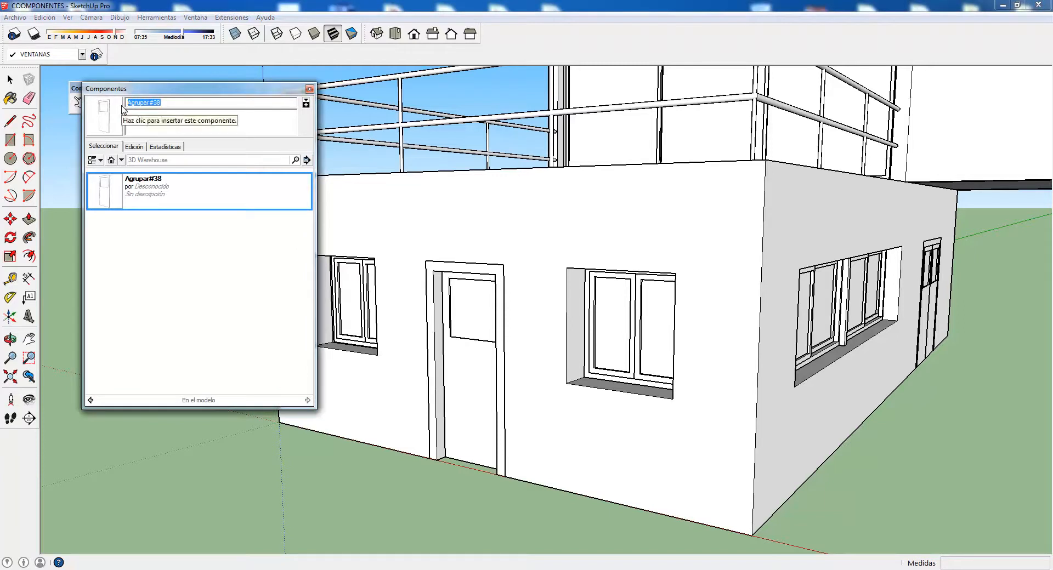
{"action": "type", "text": "PUERT Y CR"}
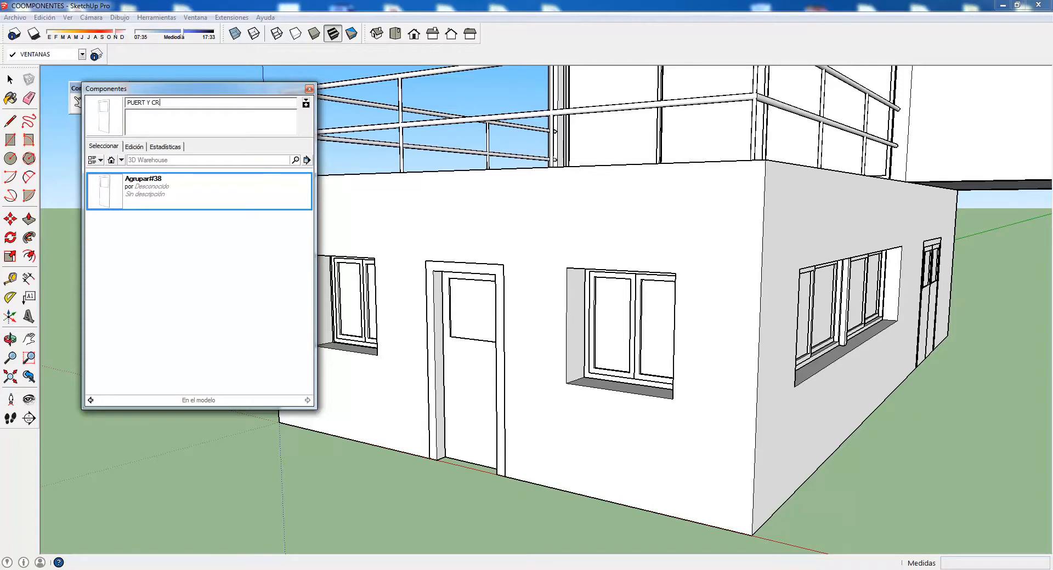
{"action": "type", "text": "ISTAL"}
{"action": "left_click", "coordinate": [174, 219]}
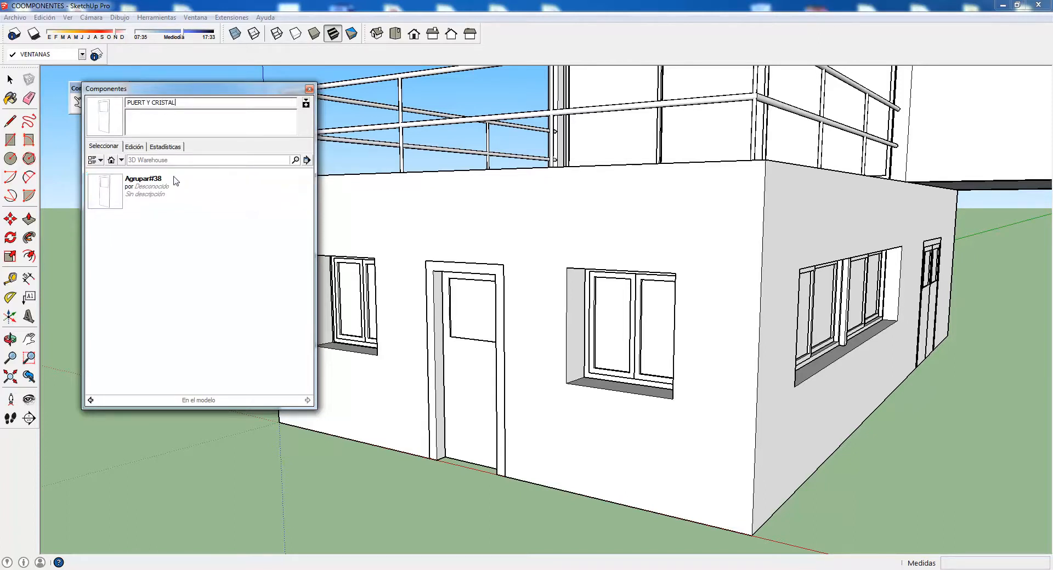
{"action": "left_click", "coordinate": [198, 163]}
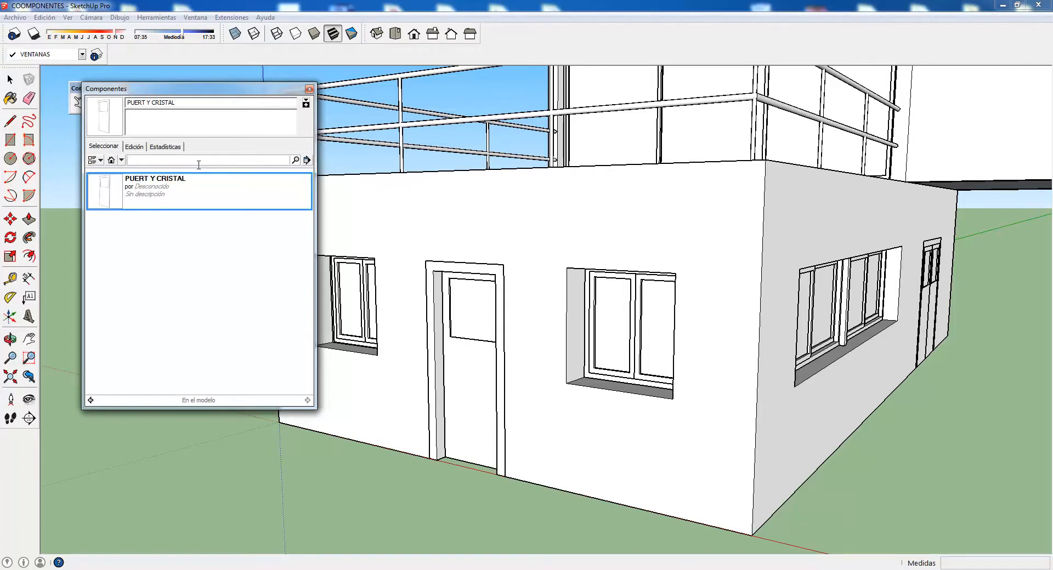
Place a trial copy of the PUERT Y CRISTAL component in front of the house and delete it.
{"action": "left_click", "coordinate": [185, 179]}
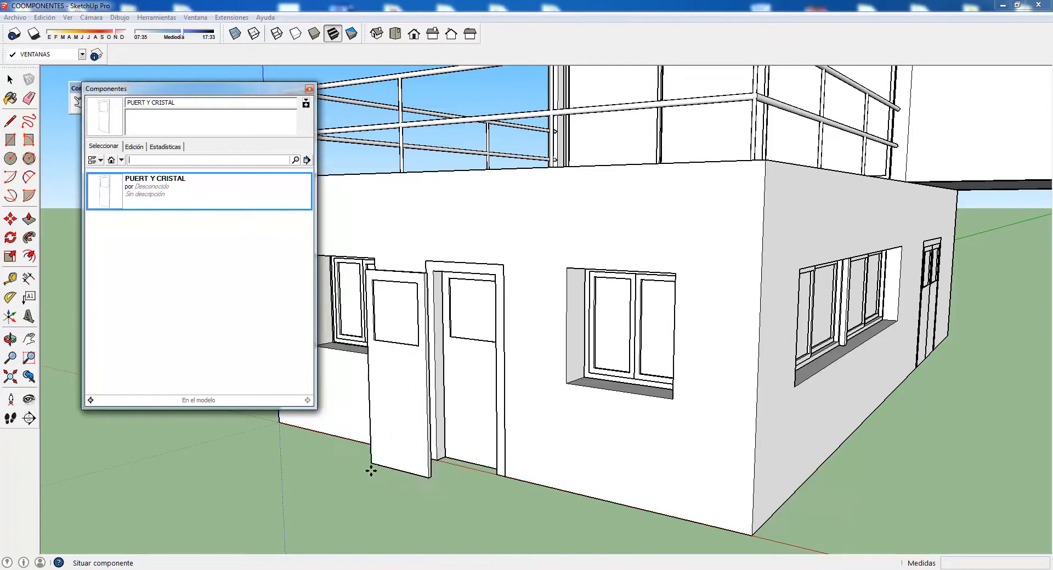
{"action": "left_click", "coordinate": [351, 529]}
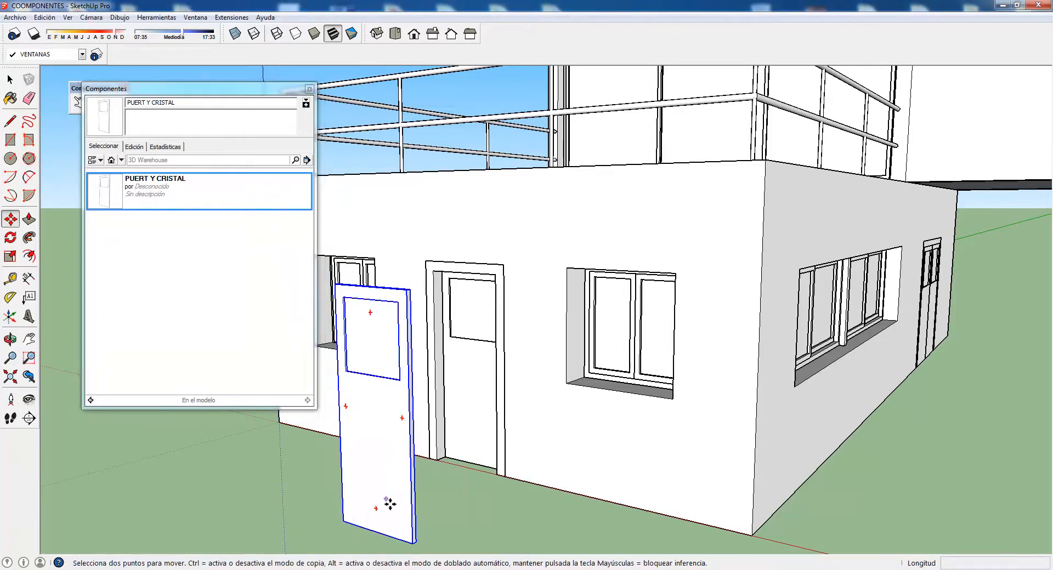
{"action": "key", "text": "Delete"}
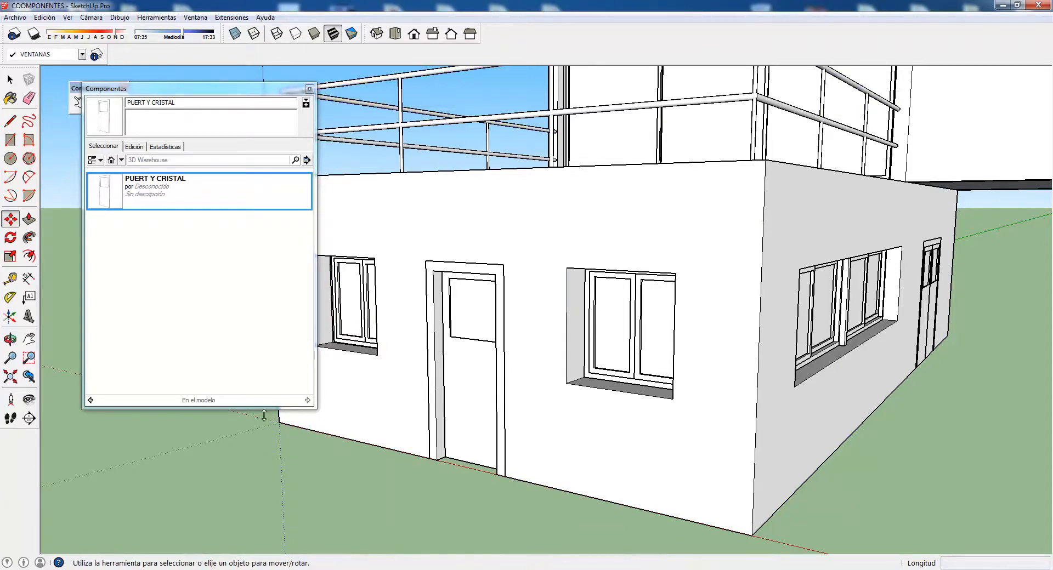
Shorten the component browser window and move it away from the front door.
{"action": "left_click_drag", "start_coordinate": [263, 416], "coordinate": [197, 323]}
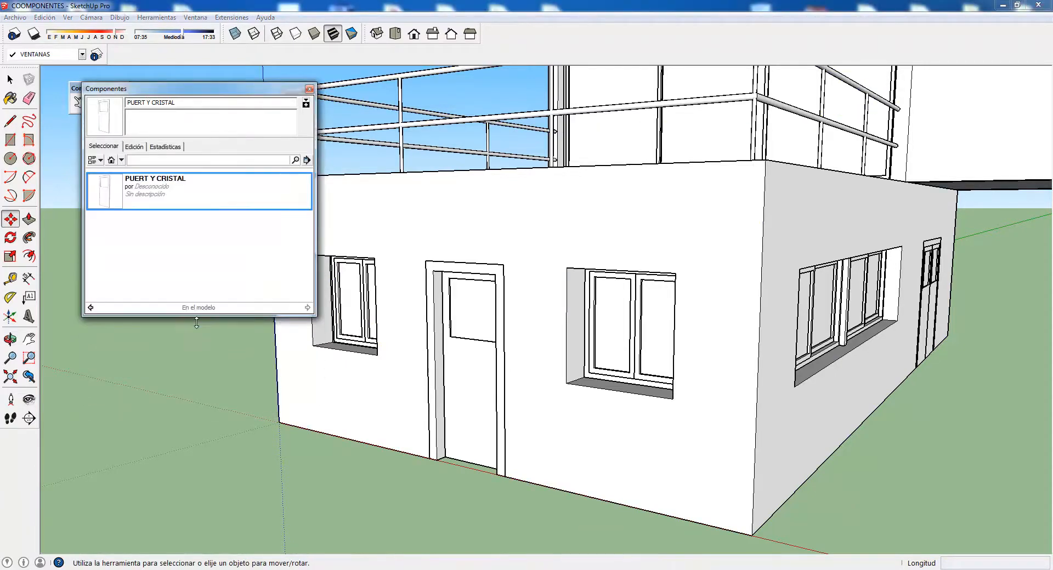
{"action": "left_click_drag", "start_coordinate": [201, 89], "coordinate": [921, 320]}
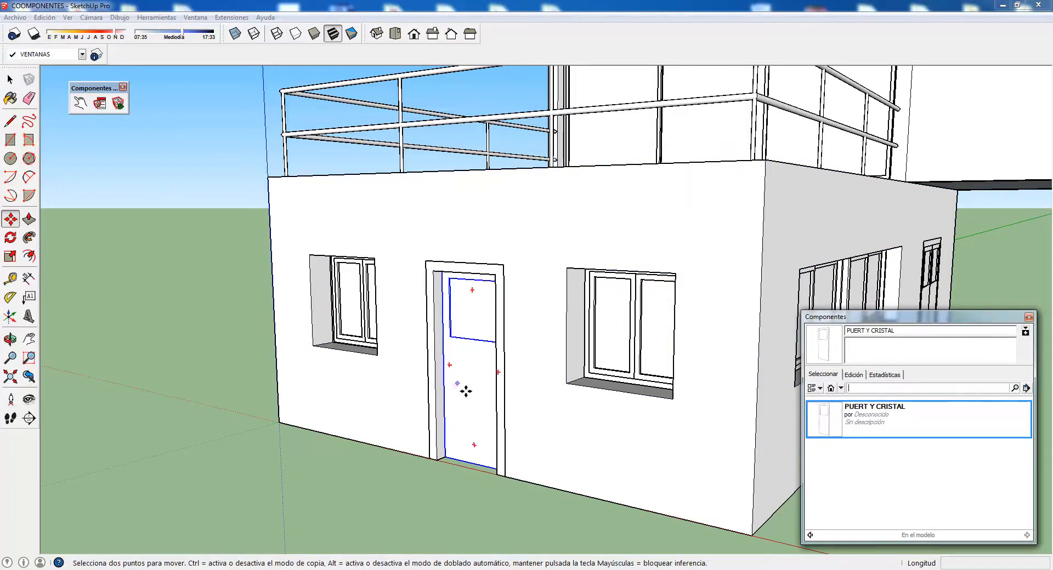
Combine the front door's leaf and frame into one component named PUERTA, replacing the selection, and deselect it.
{"action": "left_click", "coordinate": [10, 80]}
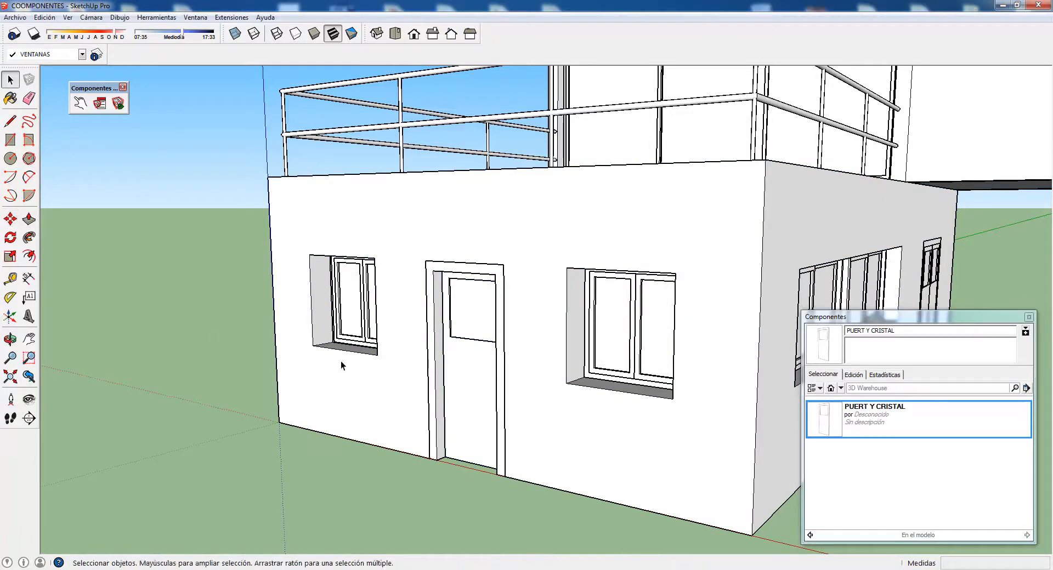
{"action": "left_click", "coordinate": [443, 364]}
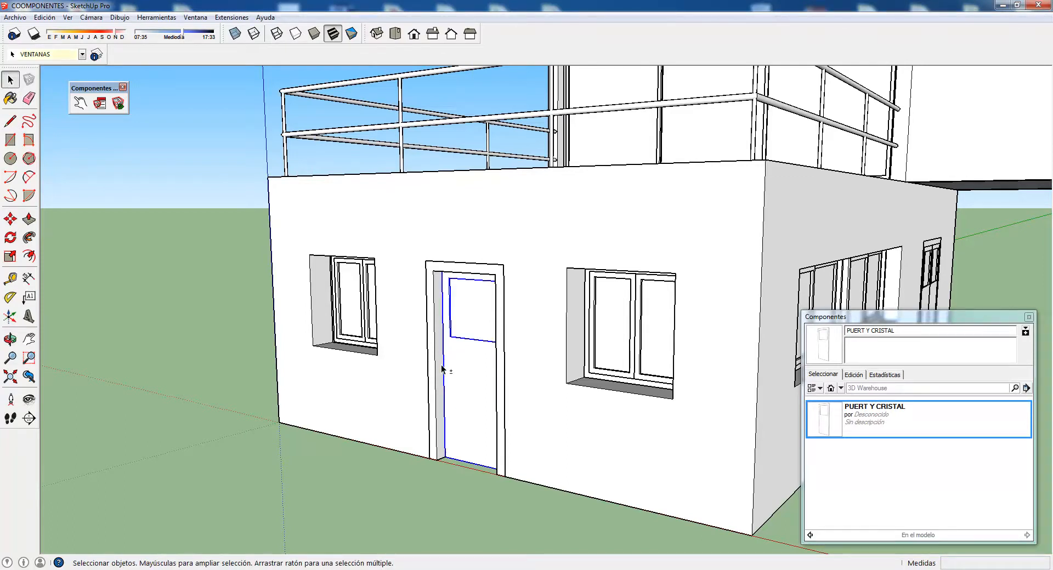
{"action": "left_click", "coordinate": [442, 366], "text": "shift"}
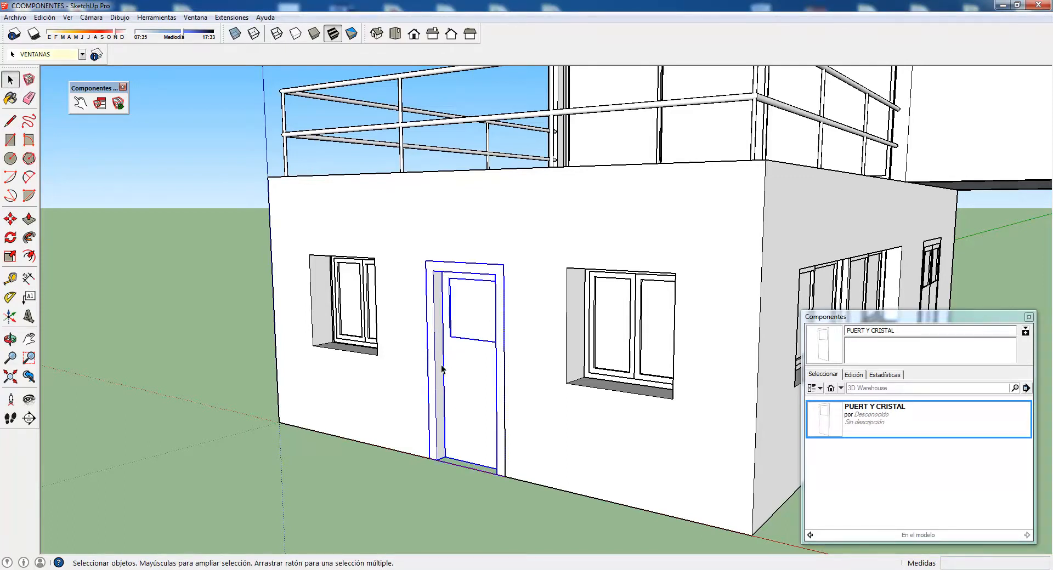
{"action": "right_click", "coordinate": [442, 367]}
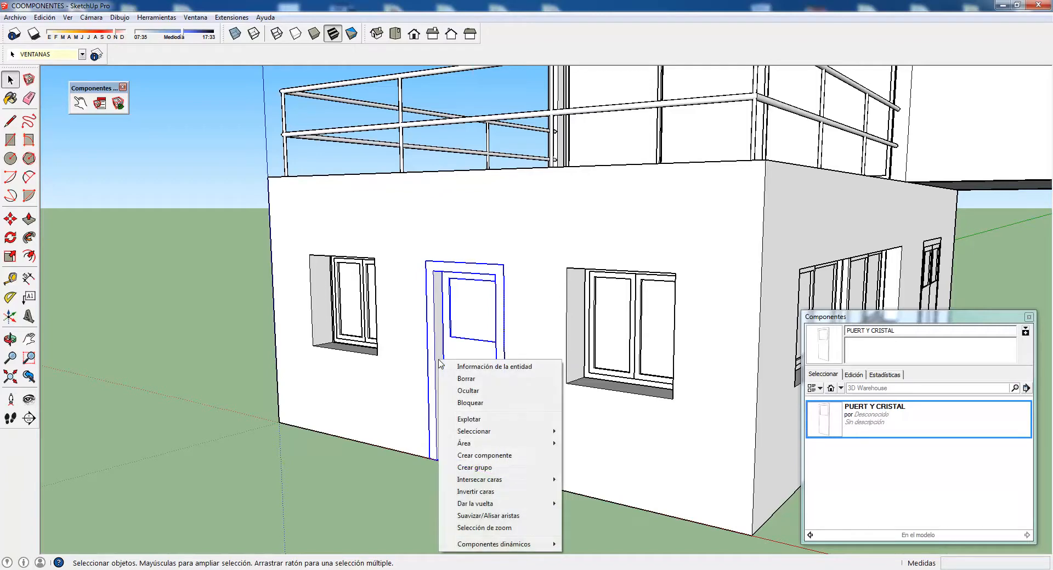
{"action": "left_click", "coordinate": [493, 456]}
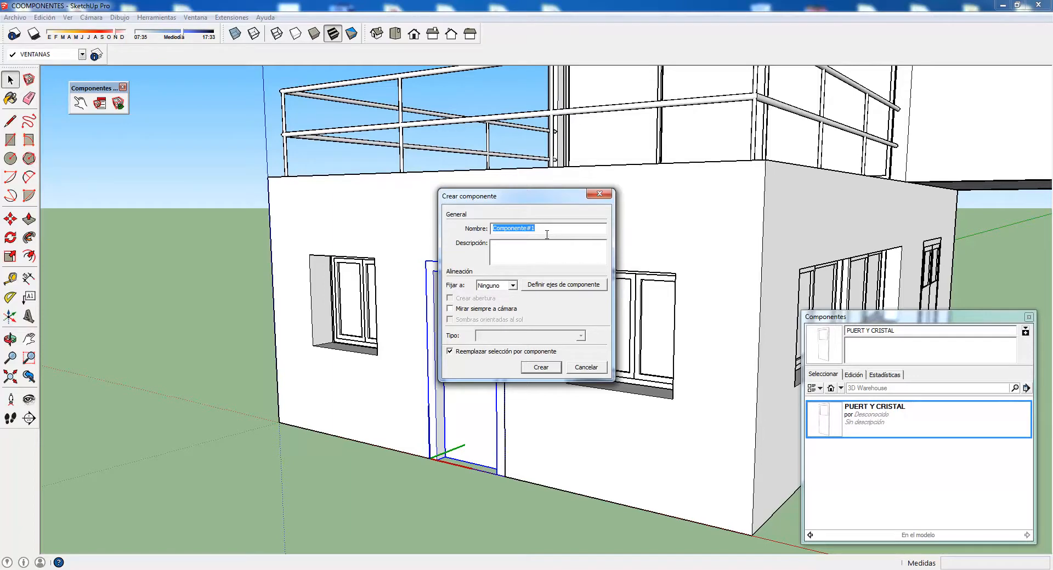
{"action": "type", "text": "PUERTA"}
{"action": "left_click", "coordinate": [540, 367]}
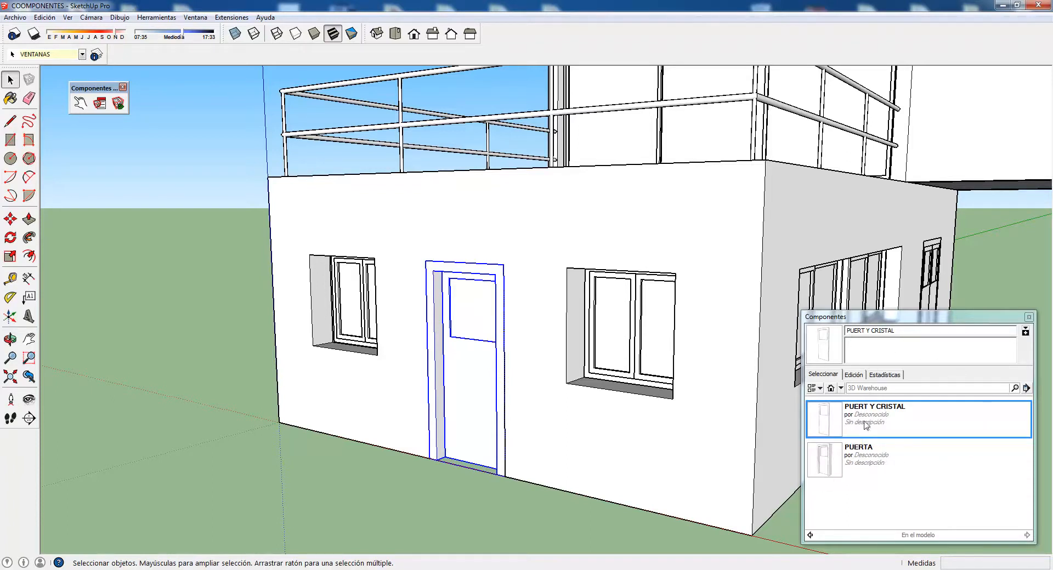
{"action": "left_click", "coordinate": [425, 479]}
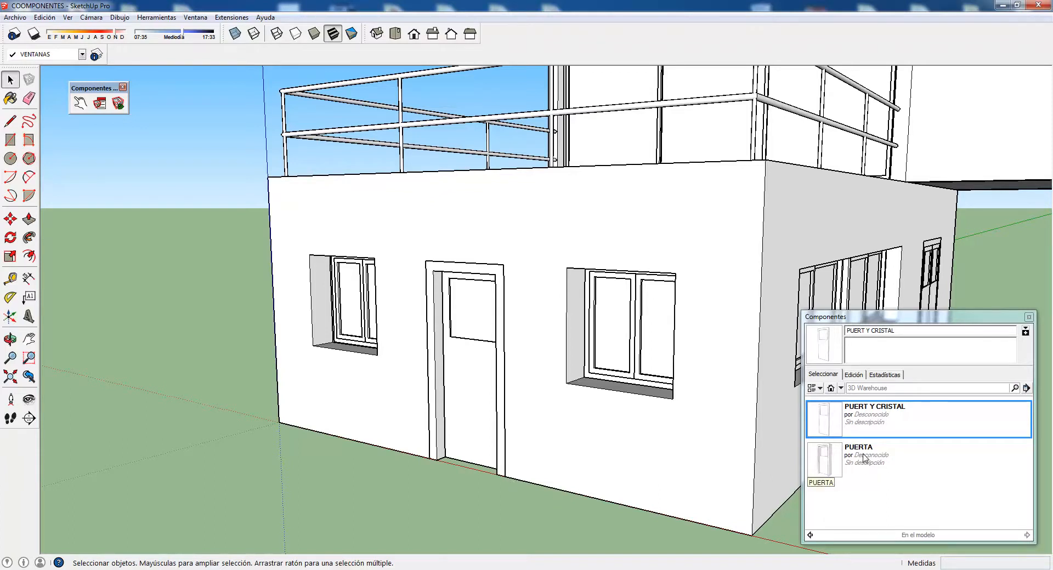
Inside the PUERTA component, add the RotZ and onClick attributes to the nested PUERT Y CRISTAL component.
{"action": "double_click", "coordinate": [470, 373]}
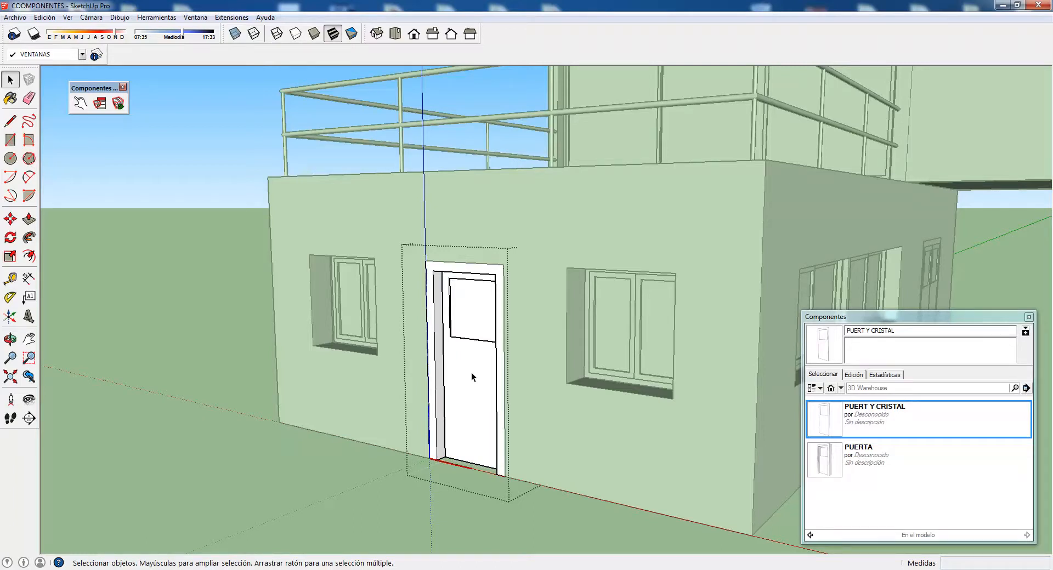
{"action": "left_click", "coordinate": [119, 103]}
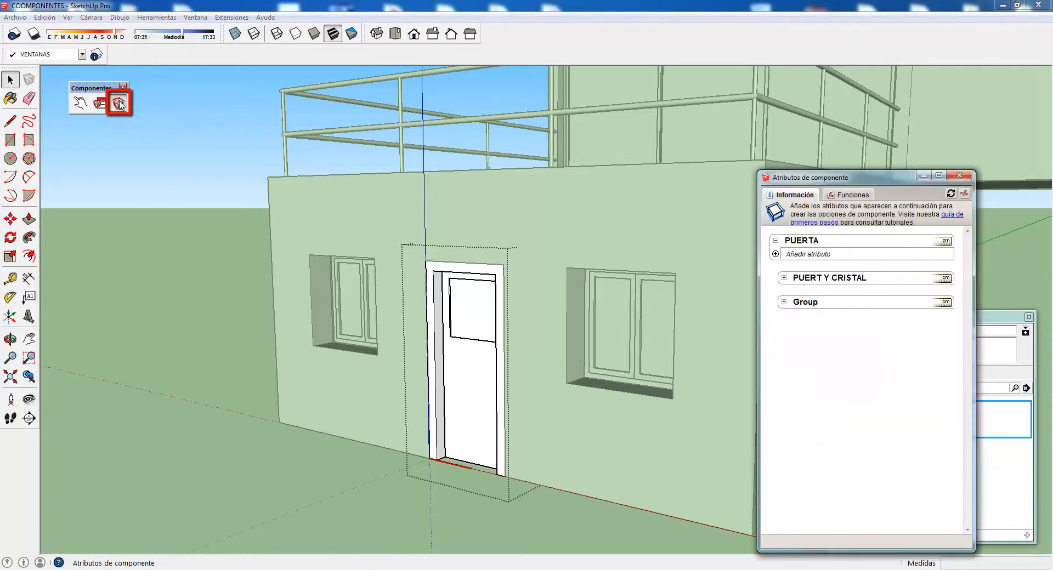
{"action": "left_click", "coordinate": [471, 373]}
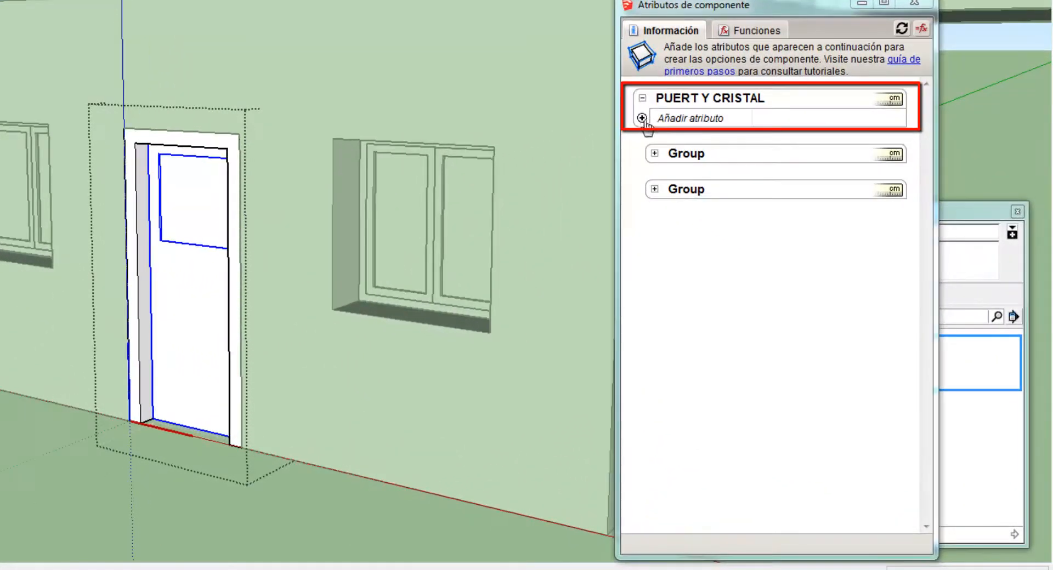
{"action": "left_click", "coordinate": [689, 165]}
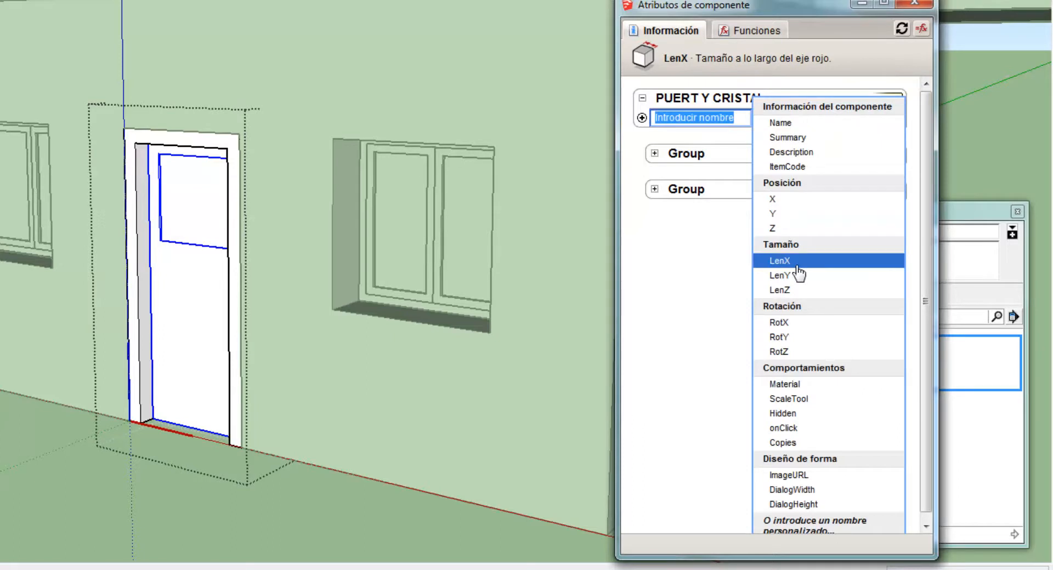
{"action": "left_click", "coordinate": [794, 352]}
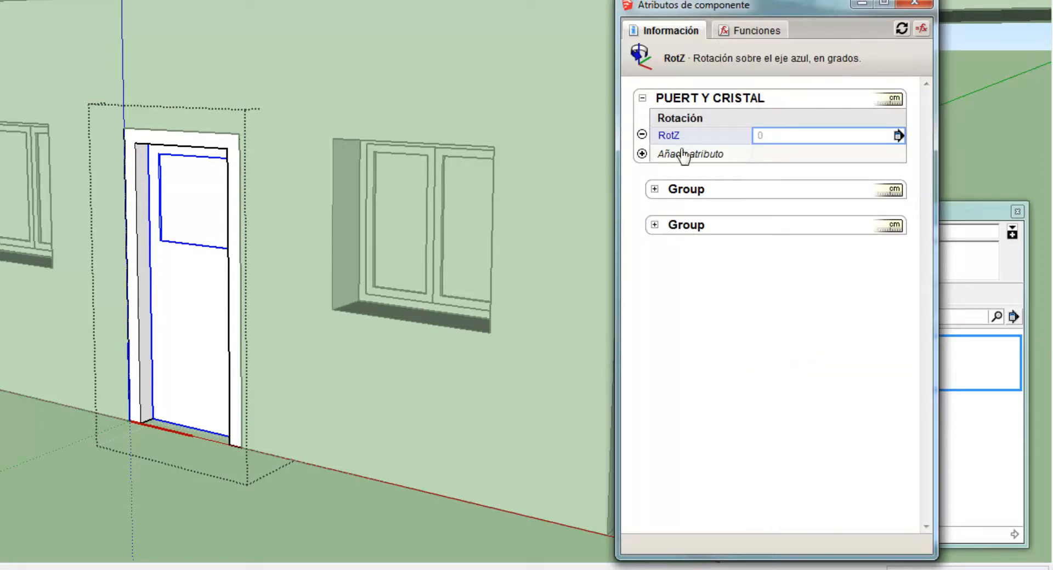
{"action": "left_click", "coordinate": [642, 153]}
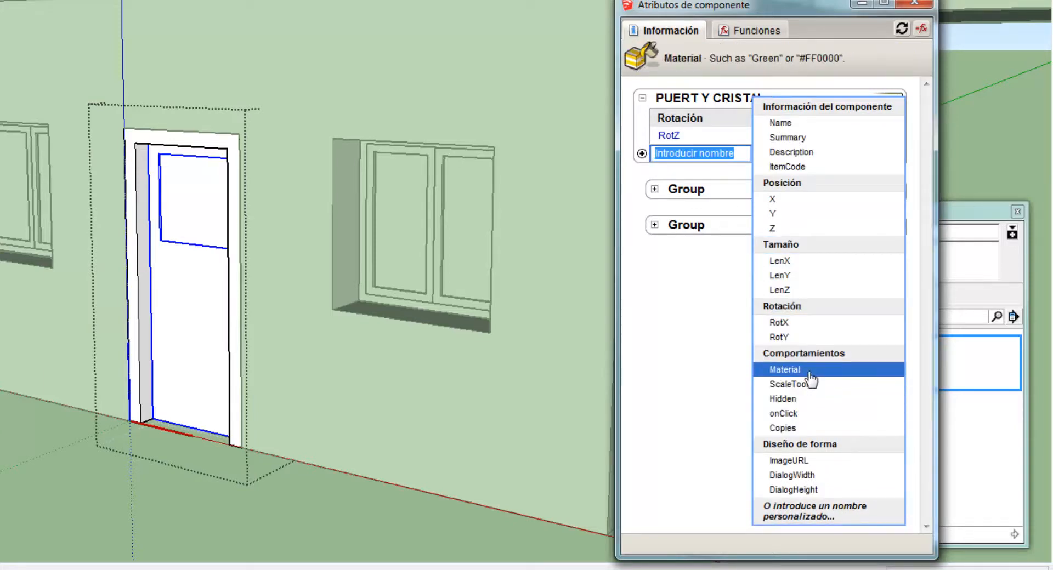
{"action": "left_click", "coordinate": [796, 413]}
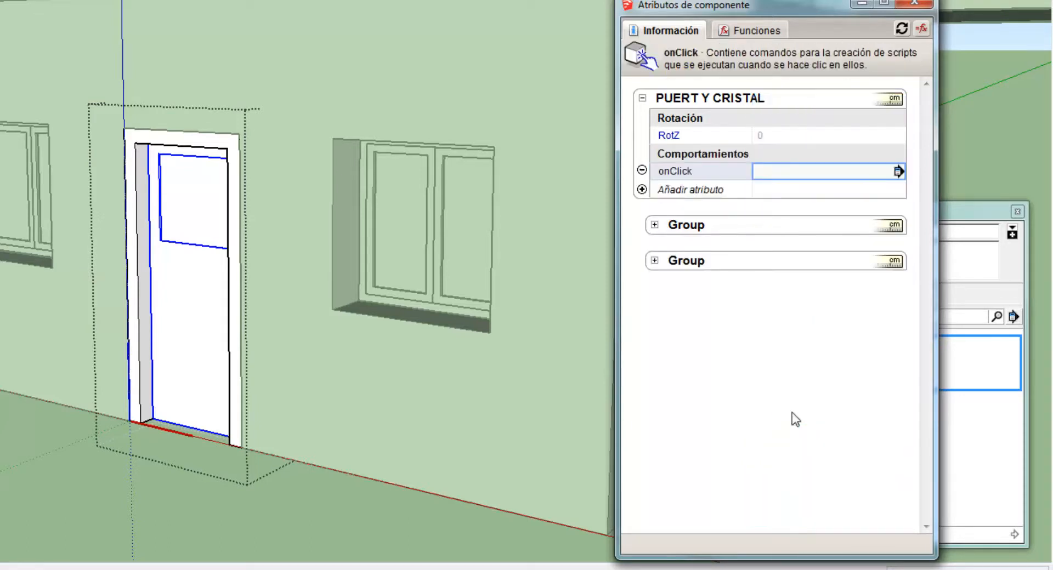
Insert the ANIMATESLOW function template into the onClick attribute of PUERT Y CRISTAL.
{"action": "left_click", "coordinate": [765, 173]}
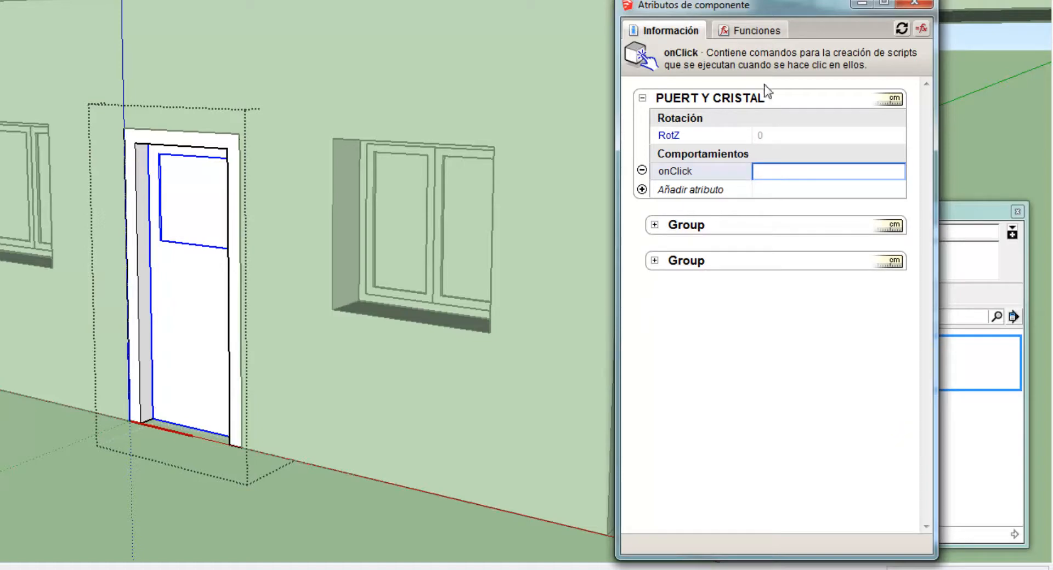
{"action": "left_click", "coordinate": [767, 34]}
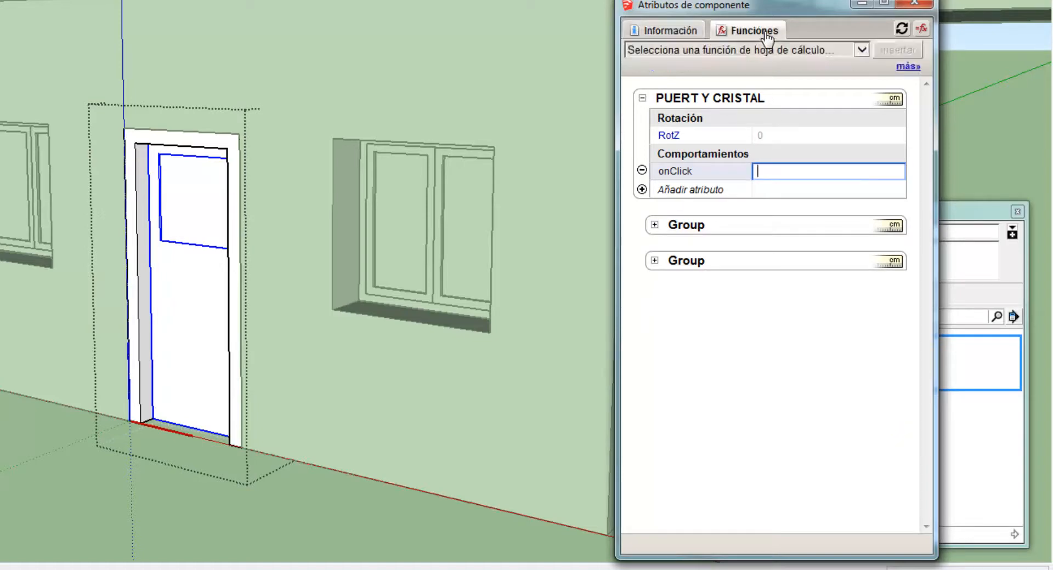
{"action": "left_click", "coordinate": [862, 48]}
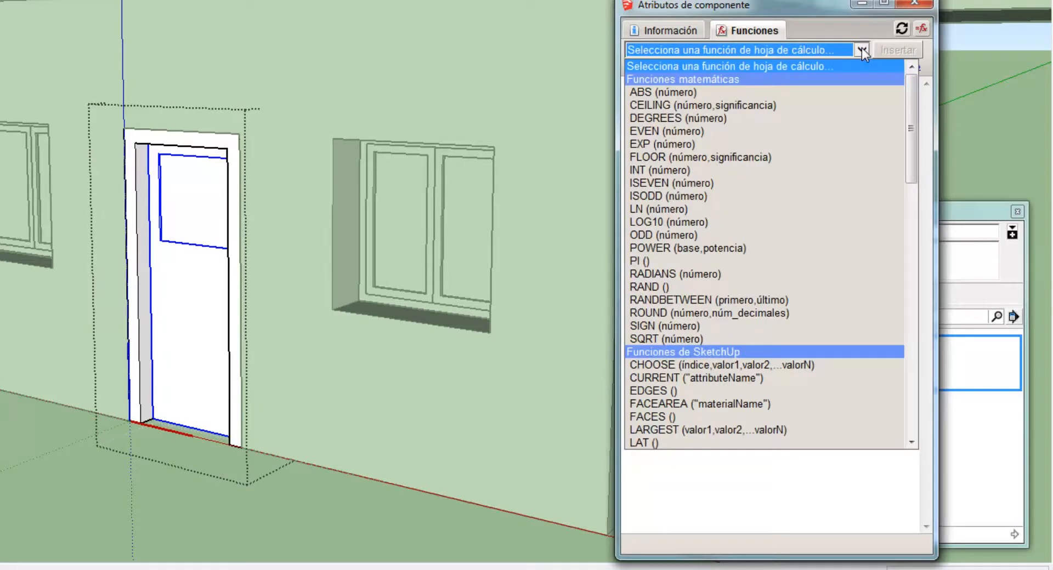
{"action": "left_click_drag", "start_coordinate": [913, 136], "coordinate": [873, 367]}
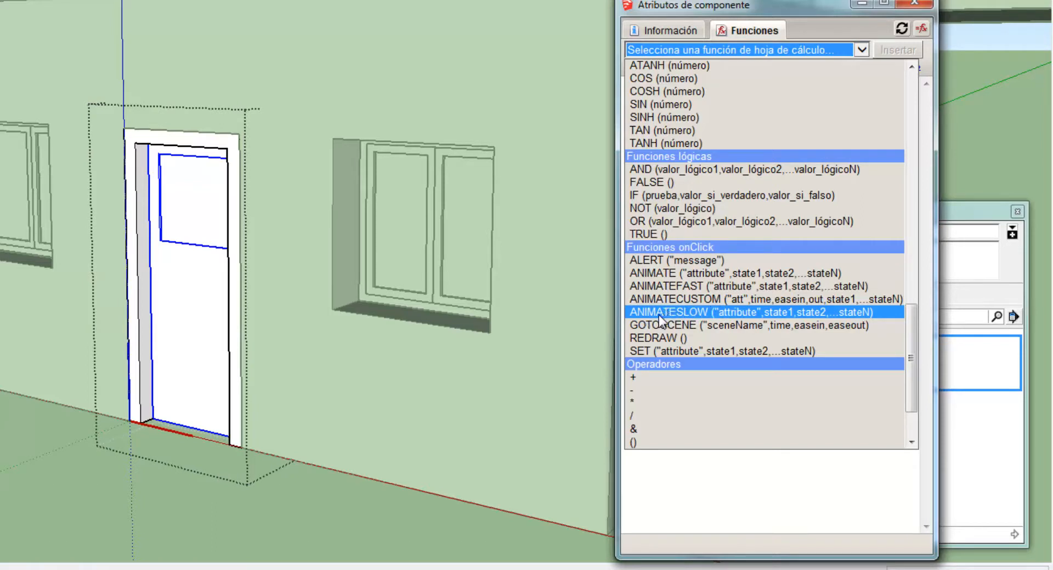
{"action": "left_click", "coordinate": [719, 313]}
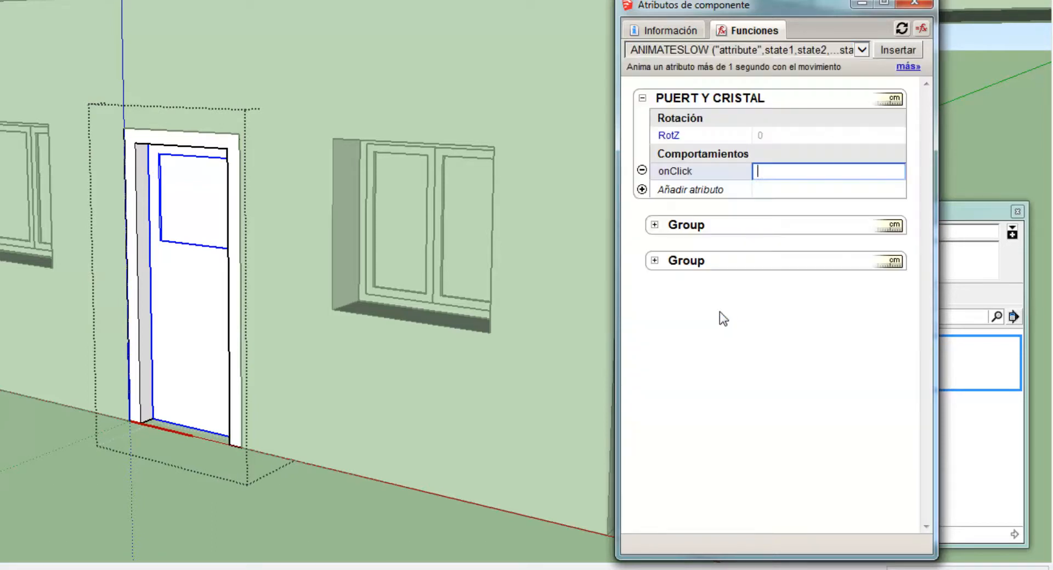
{"action": "left_click", "coordinate": [894, 50]}
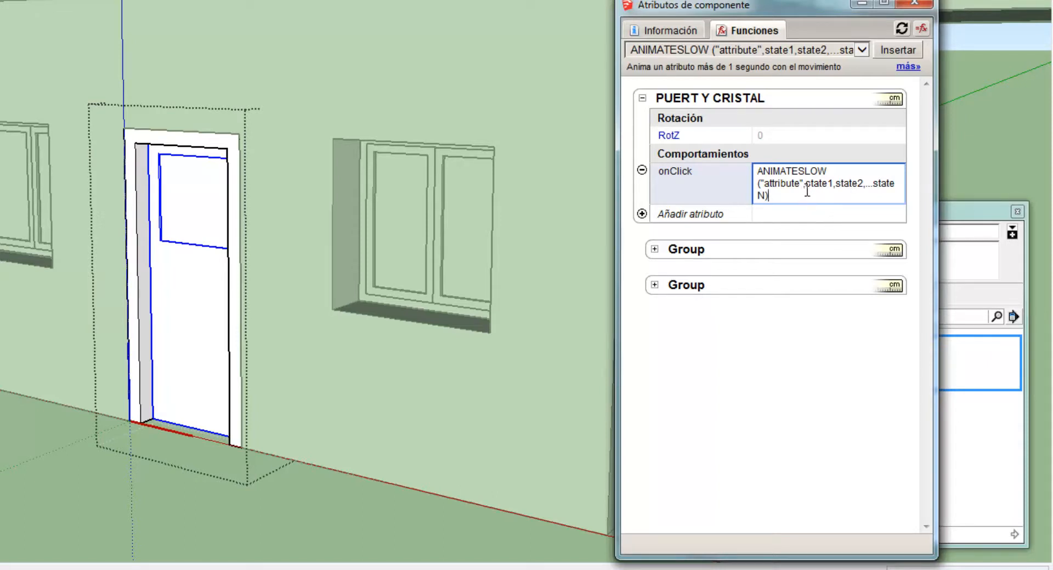
Complete the onClick formula as ANIMATESLOW("RotZ",0,45,90,0), replacing the placeholder attribute and states, and apply it.
{"action": "left_click_drag", "start_coordinate": [799, 185], "coordinate": [774, 192]}
{"action": "left_click", "coordinate": [669, 136]}
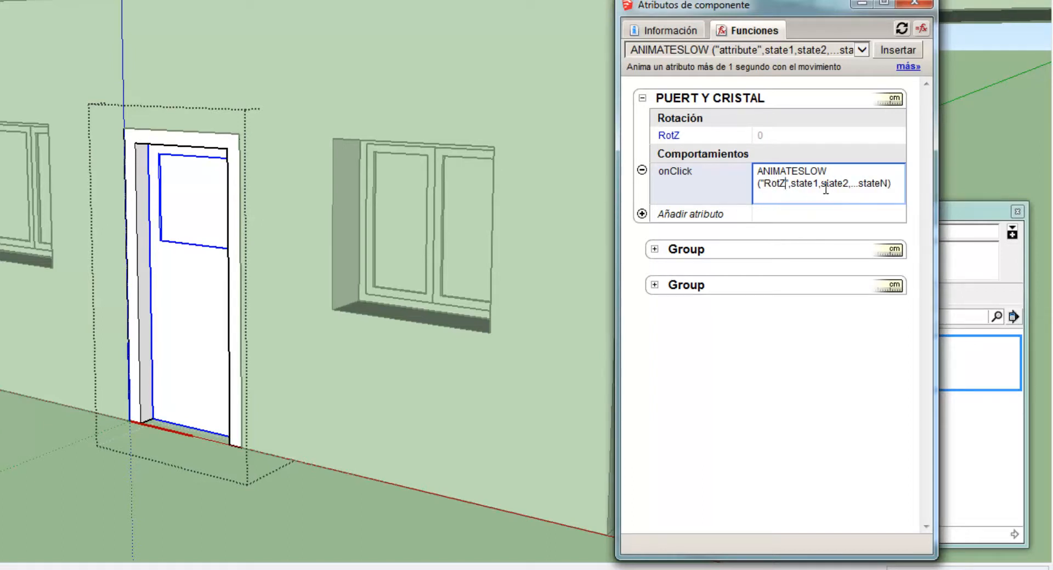
{"action": "left_click_drag", "start_coordinate": [817, 189], "coordinate": [800, 193]}
{"action": "type", "text": "0"}
{"action": "left_click_drag", "start_coordinate": [826, 192], "coordinate": [803, 192]}
{"action": "type", "text": "45"}
{"action": "left_click_drag", "start_coordinate": [850, 189], "coordinate": [825, 195]}
{"action": "type", "text": ",90"}
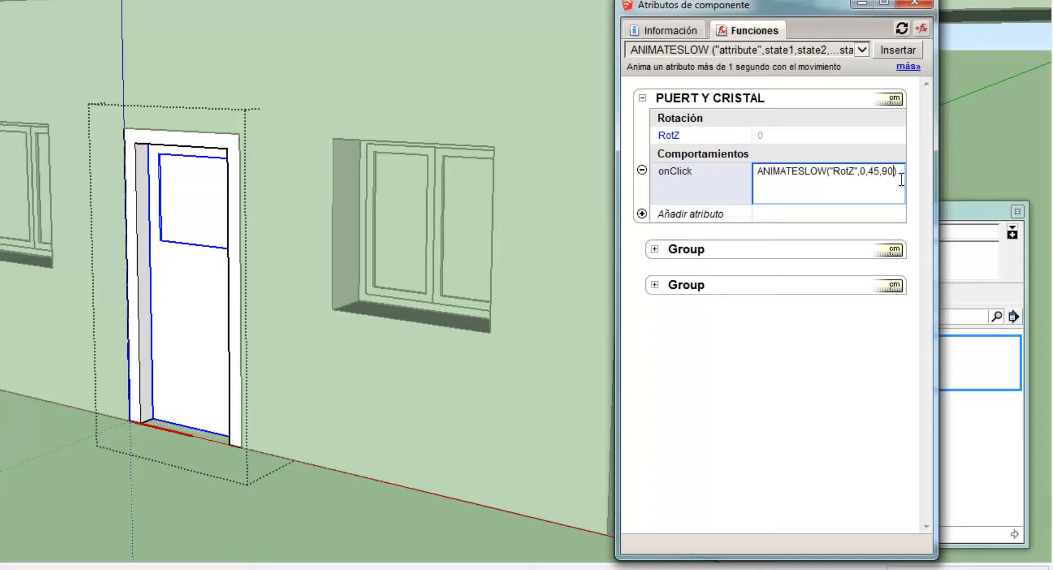
{"action": "type", "text": ",0"}
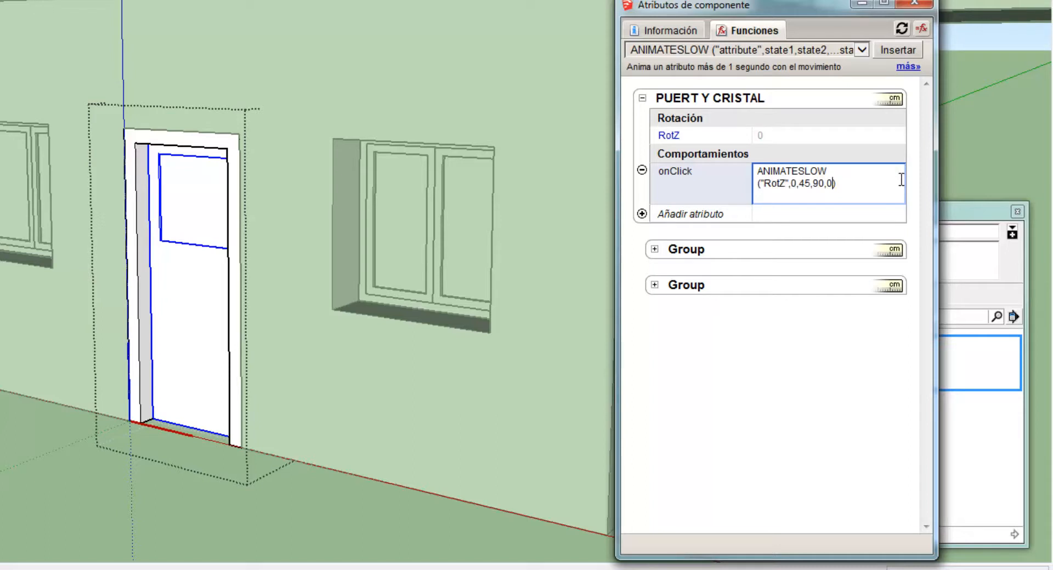
{"action": "left_click", "coordinate": [802, 349]}
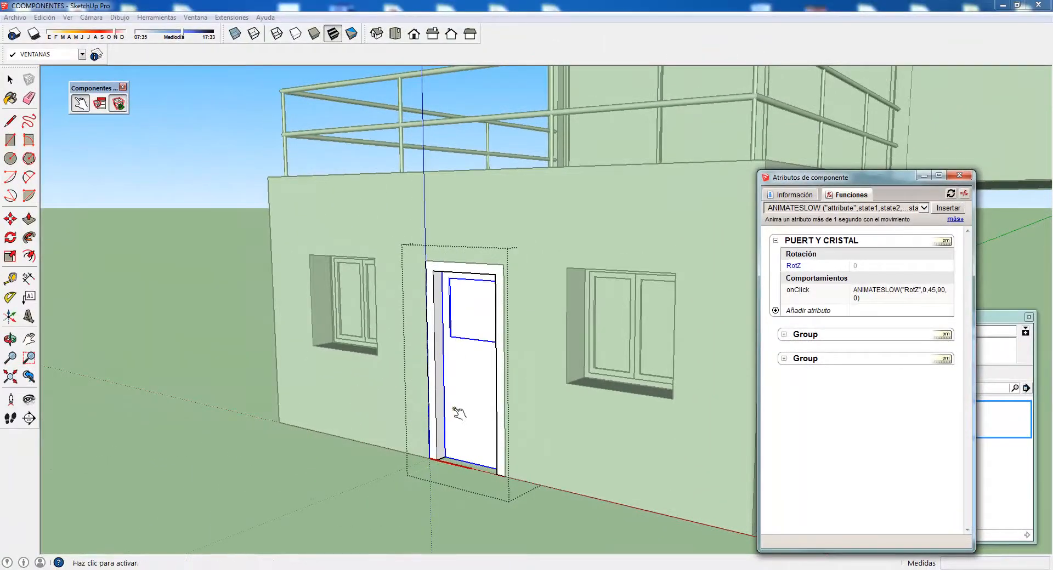
Test the door leaf with the Interact tool, stepping through all its rotation states until it closes again.
{"action": "left_click", "coordinate": [479, 388]}
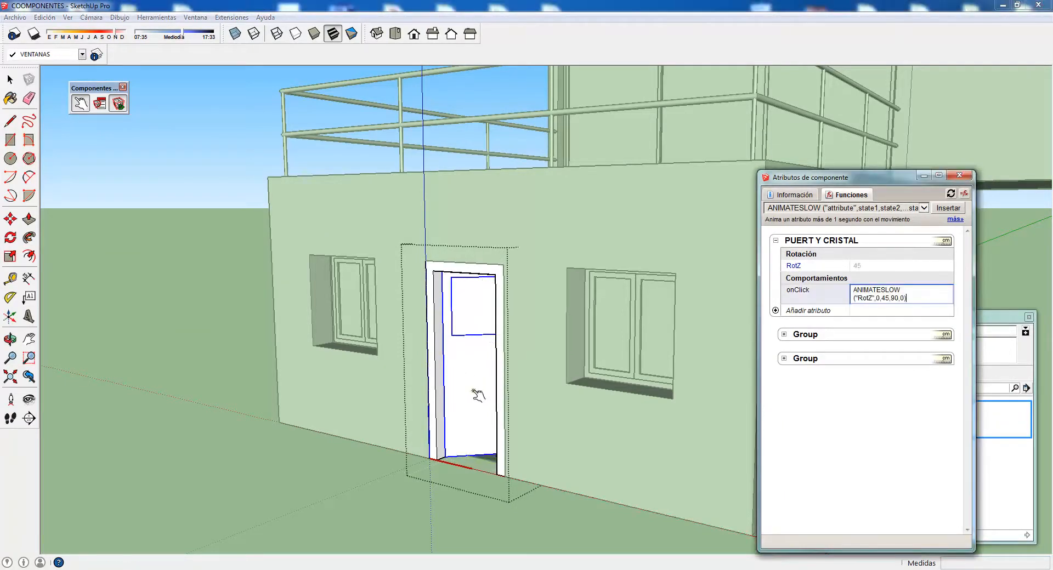
{"action": "middle_click_drag", "start_coordinate": [477, 498], "coordinate": [581, 500]}
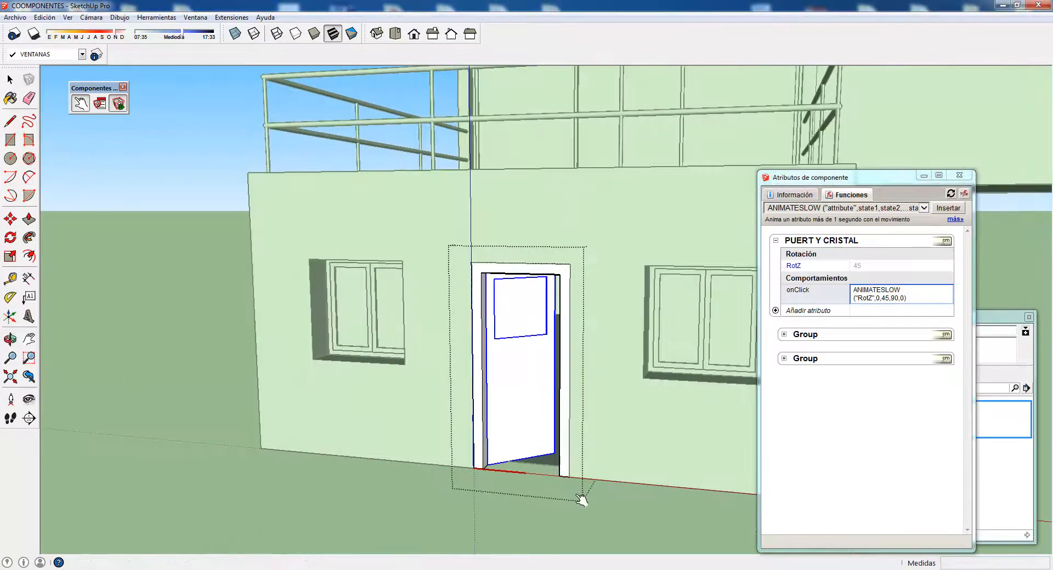
{"action": "left_click", "coordinate": [544, 427]}
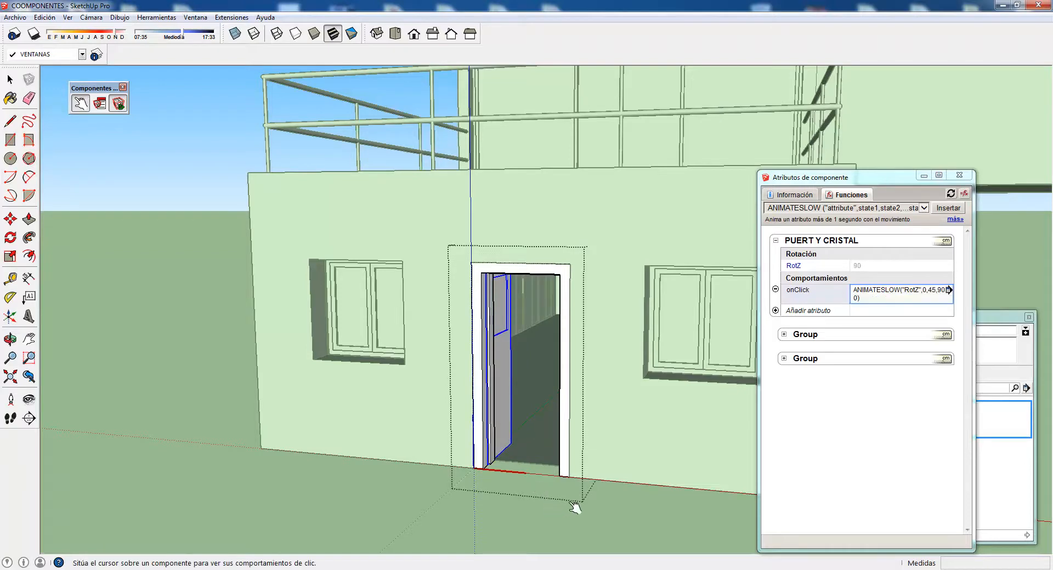
{"action": "middle_click_drag", "start_coordinate": [576, 500], "coordinate": [479, 512]}
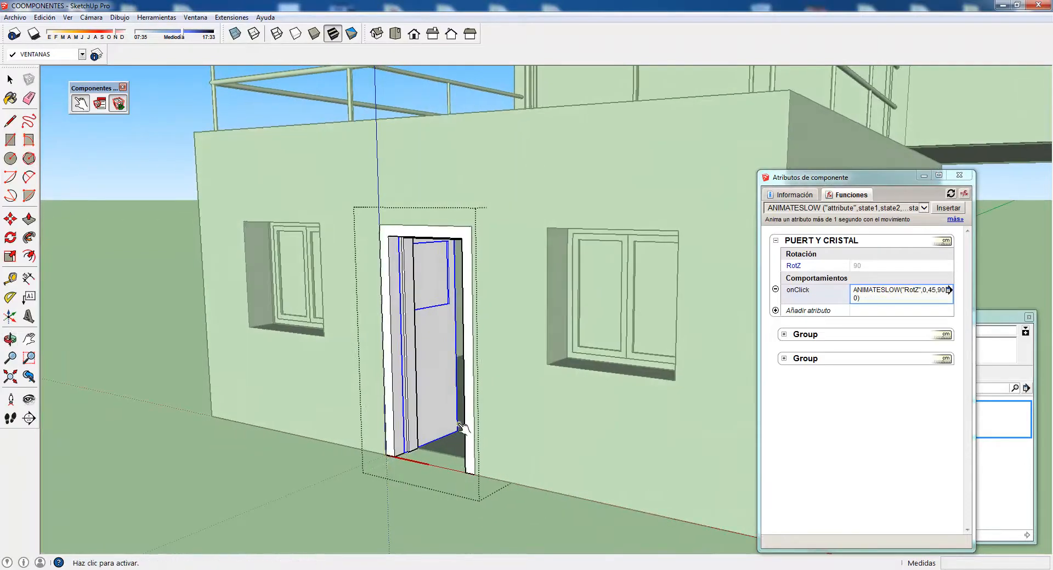
{"action": "left_click", "coordinate": [447, 415]}
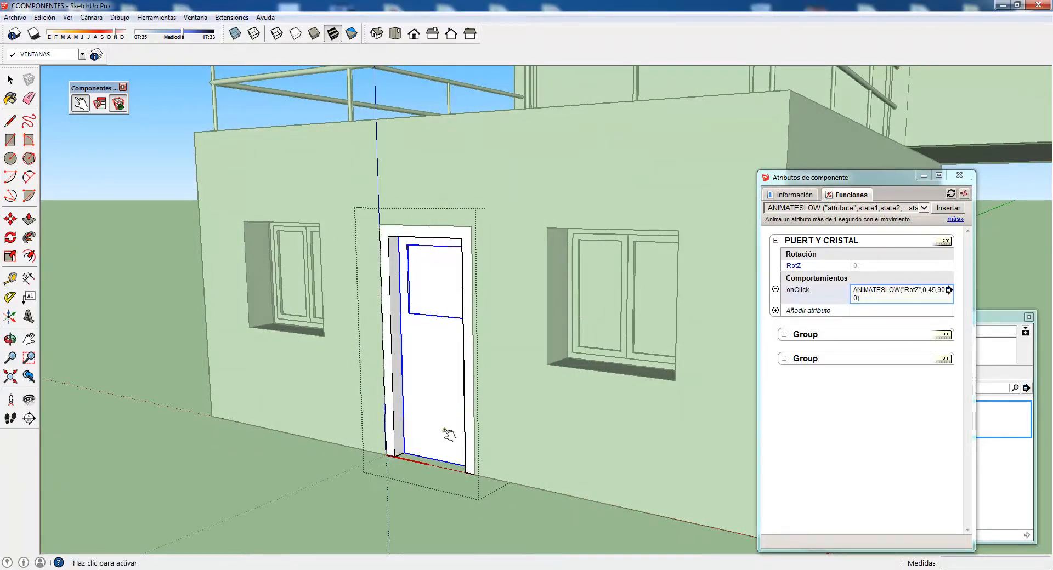
{"action": "middle_click_drag", "start_coordinate": [410, 496], "coordinate": [428, 497]}
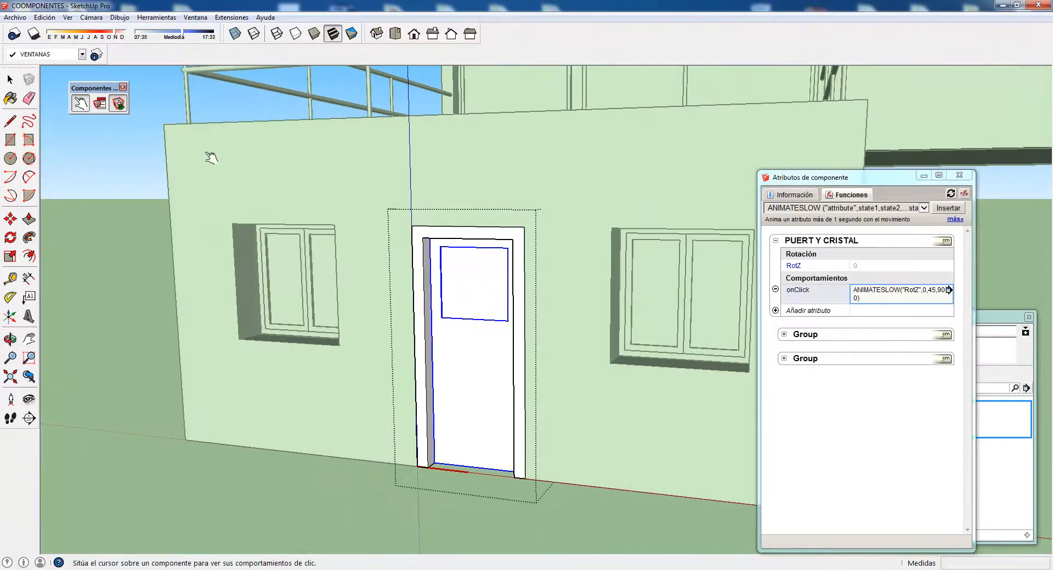
Leave the PUERTA component's editing context, deselect the door and close the component attributes window.
{"action": "left_click", "coordinate": [8, 80]}
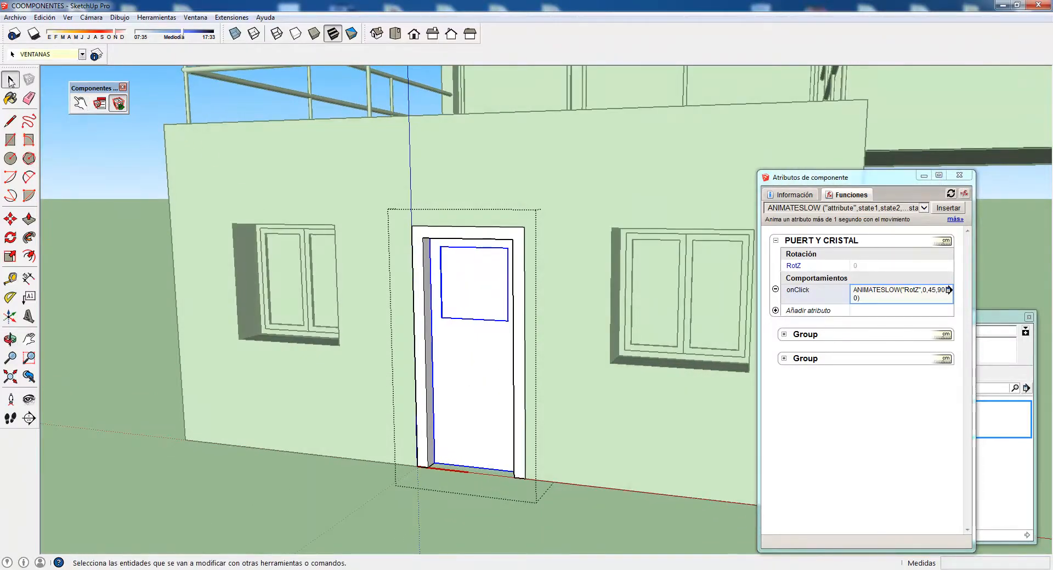
{"action": "left_click", "coordinate": [181, 461]}
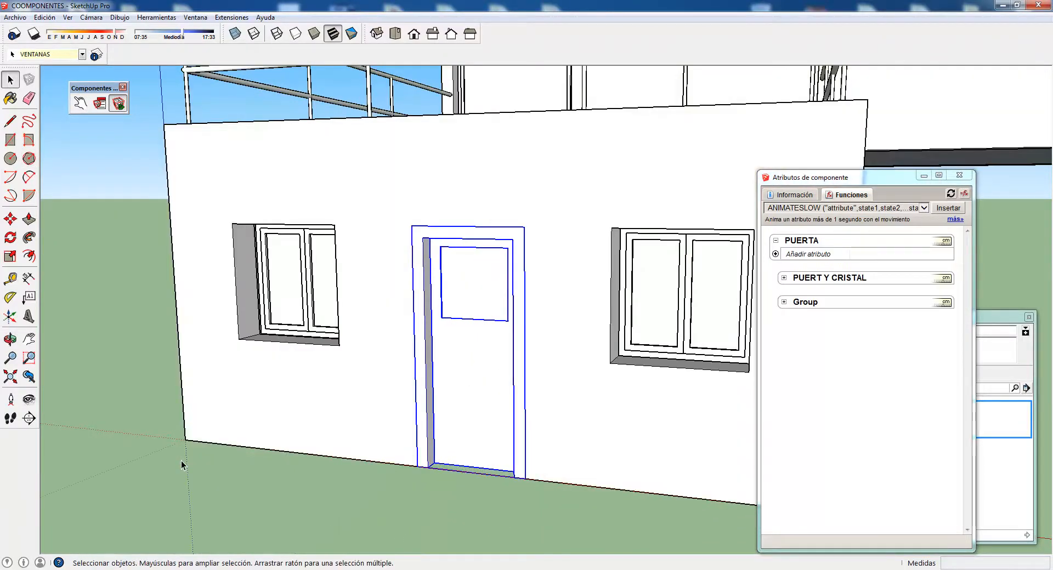
{"action": "middle_click_drag", "start_coordinate": [512, 521], "coordinate": [450, 498]}
{"action": "scroll", "coordinate": [463, 502], "scroll_direction": "down", "scroll_amount": 1}
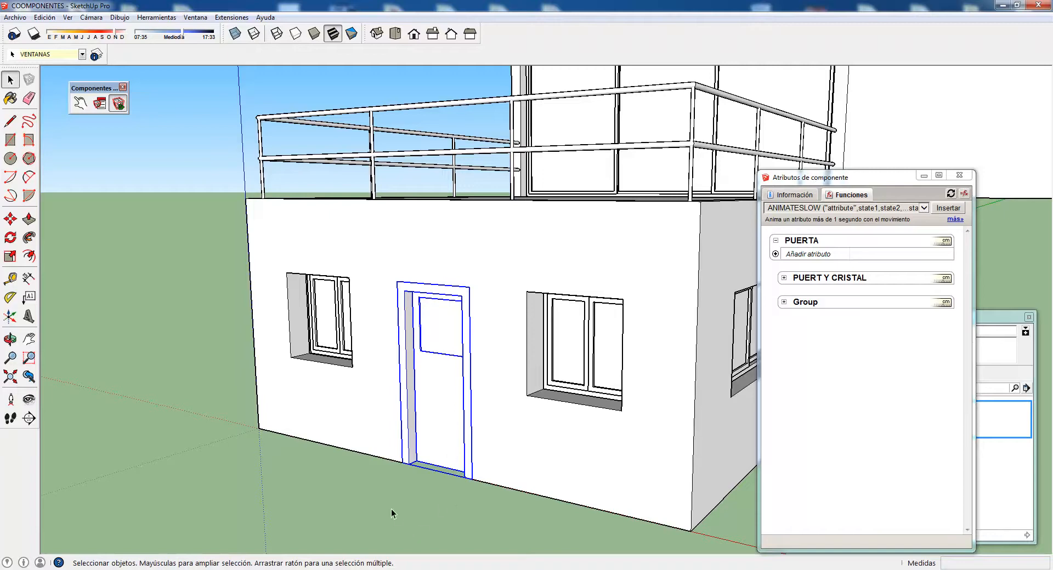
{"action": "left_click", "coordinate": [384, 496]}
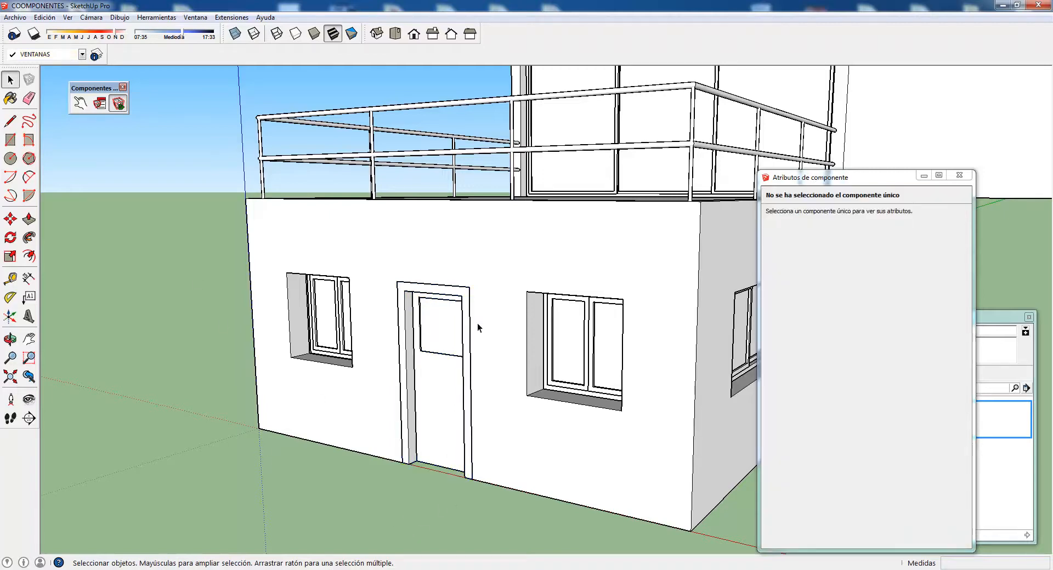
{"action": "left_click", "coordinate": [959, 175]}
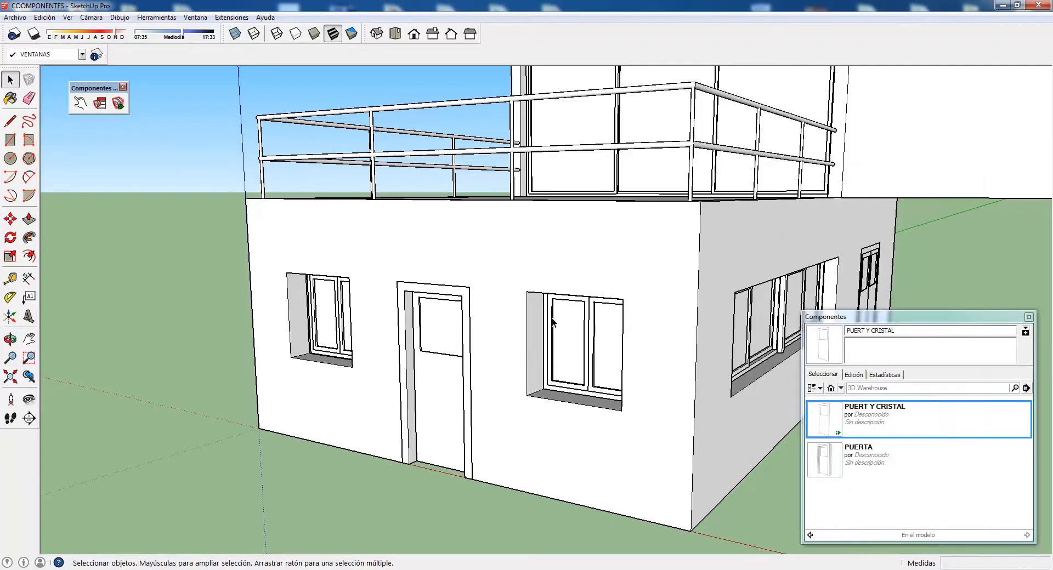
Place a copy of the PUERTA door about 2.6 m away, outside the house, and a second copy farther out.
{"action": "scroll", "coordinate": [551, 318], "scroll_direction": "down", "scroll_amount": 2}
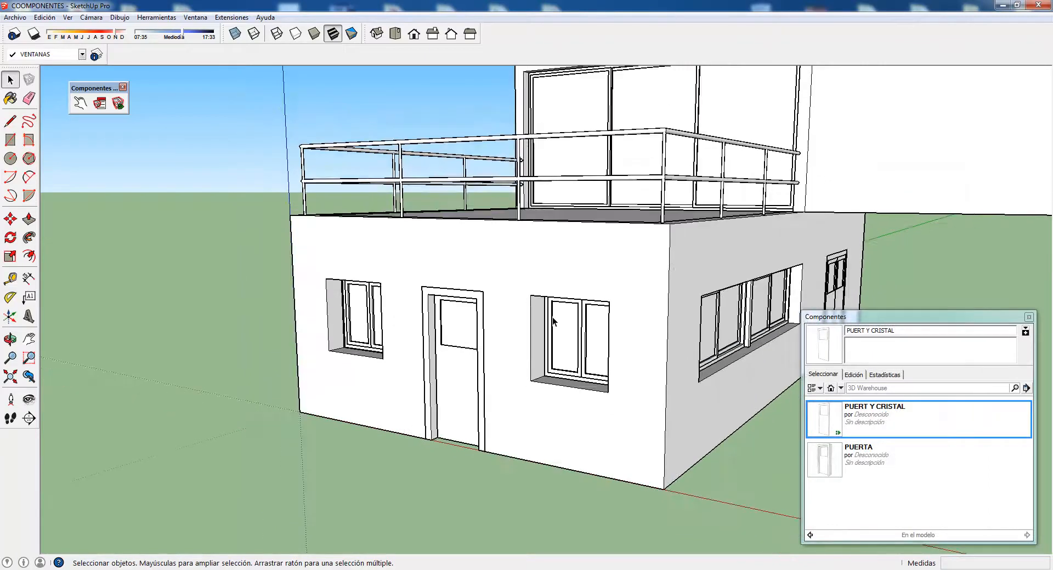
{"action": "left_click", "coordinate": [485, 390]}
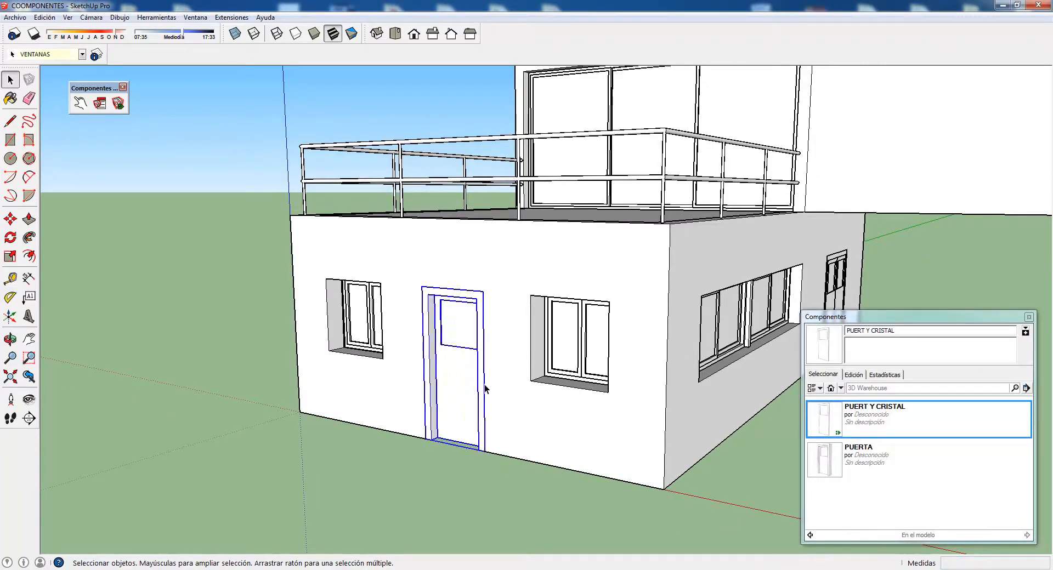
{"action": "left_click", "coordinate": [10, 219]}
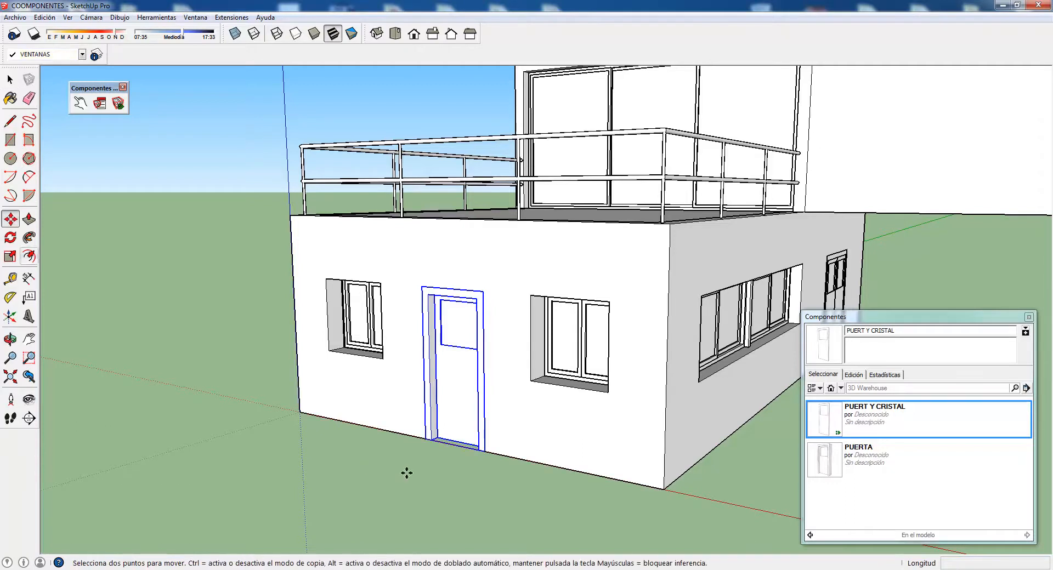
{"action": "left_click", "coordinate": [425, 438]}
{"action": "key", "text": "ctrl"}
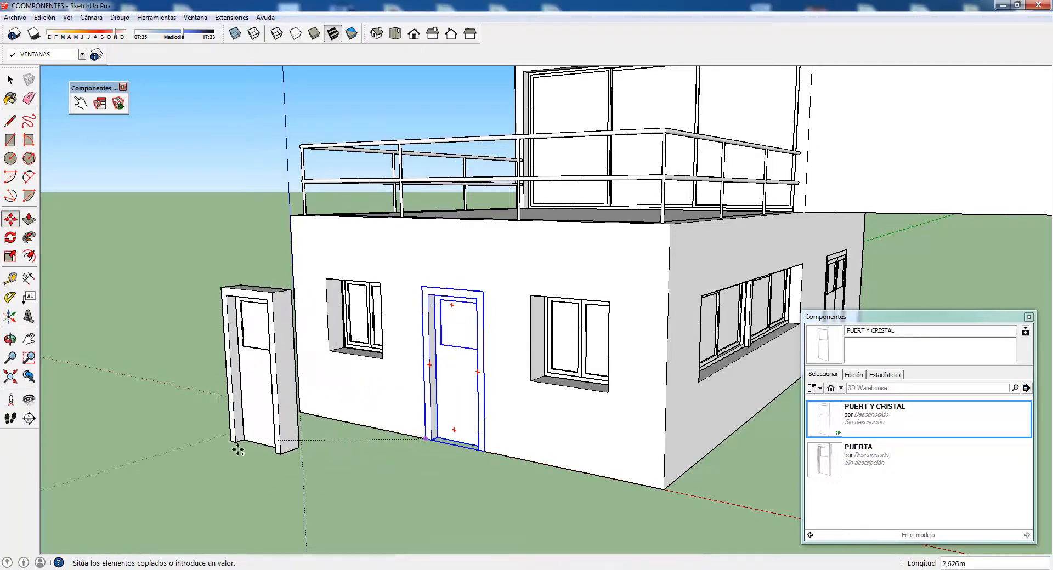
{"action": "left_click", "coordinate": [234, 442]}
{"action": "left_click", "coordinate": [228, 439]}
{"action": "key", "text": "ctrl"}
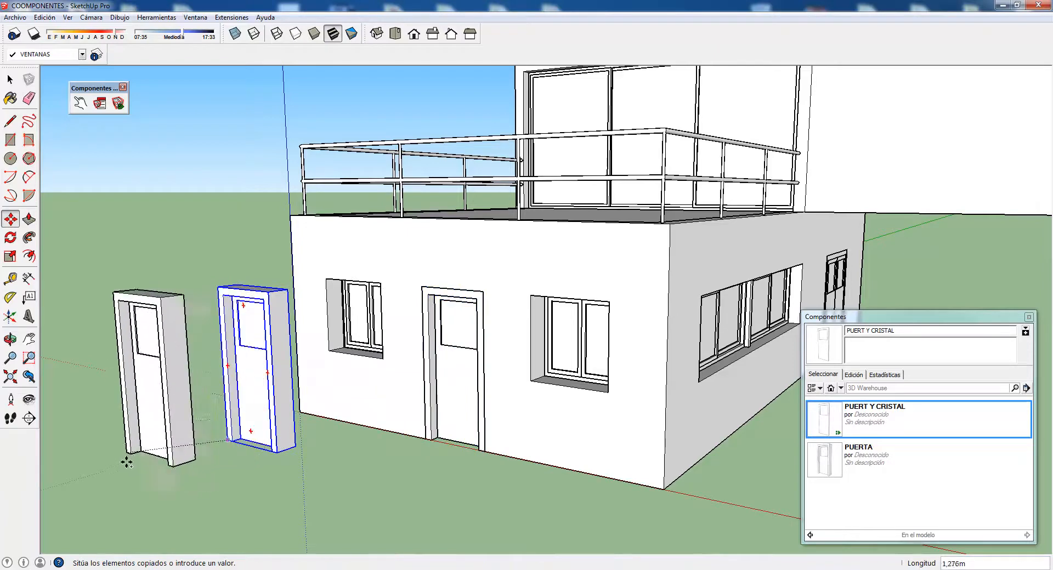
{"action": "left_click", "coordinate": [94, 455]}
{"action": "middle_click_drag", "start_coordinate": [448, 475], "coordinate": [519, 467]}
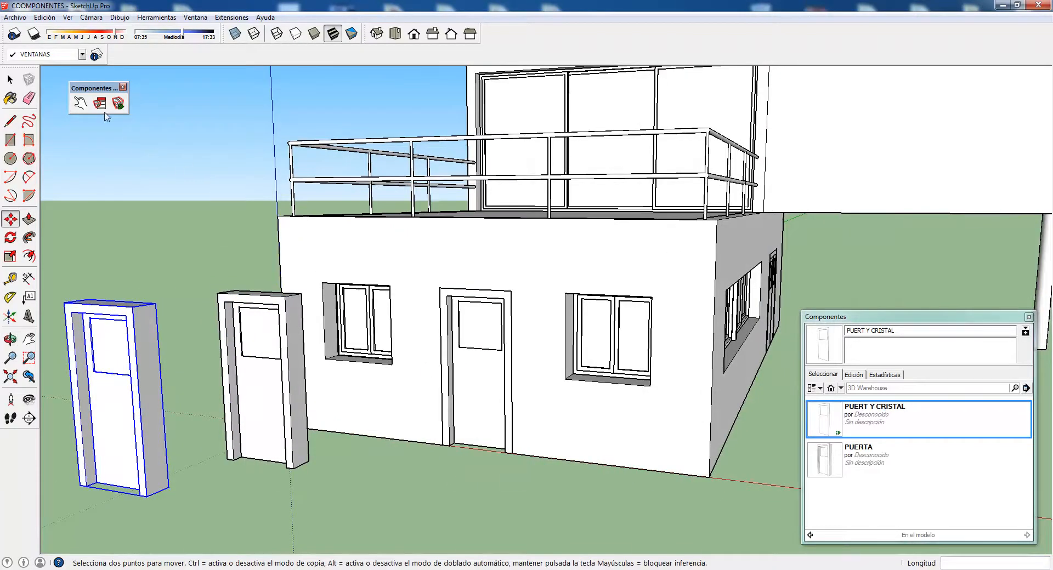
Deselect the copy and interact with the house's front door to check whether all three door instances open together.
{"action": "left_click", "coordinate": [10, 80]}
{"action": "left_click", "coordinate": [172, 174]}
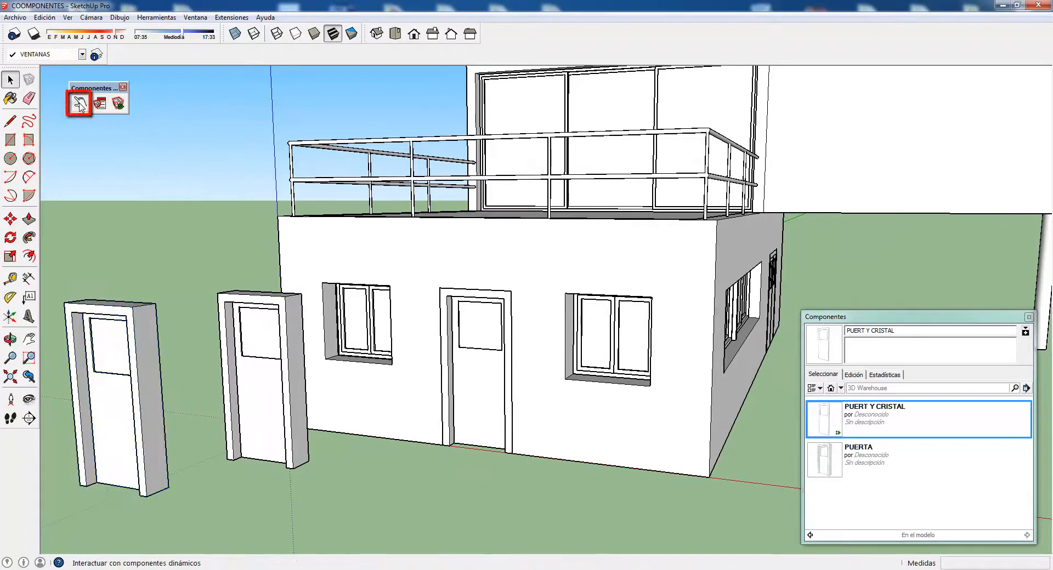
{"action": "left_click", "coordinate": [80, 102]}
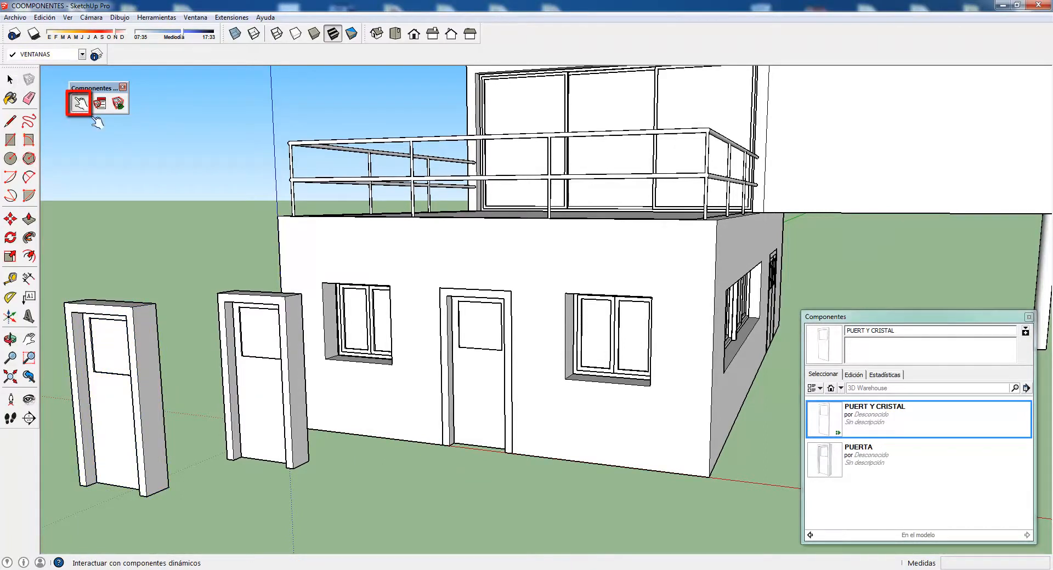
{"action": "left_click", "coordinate": [484, 405]}
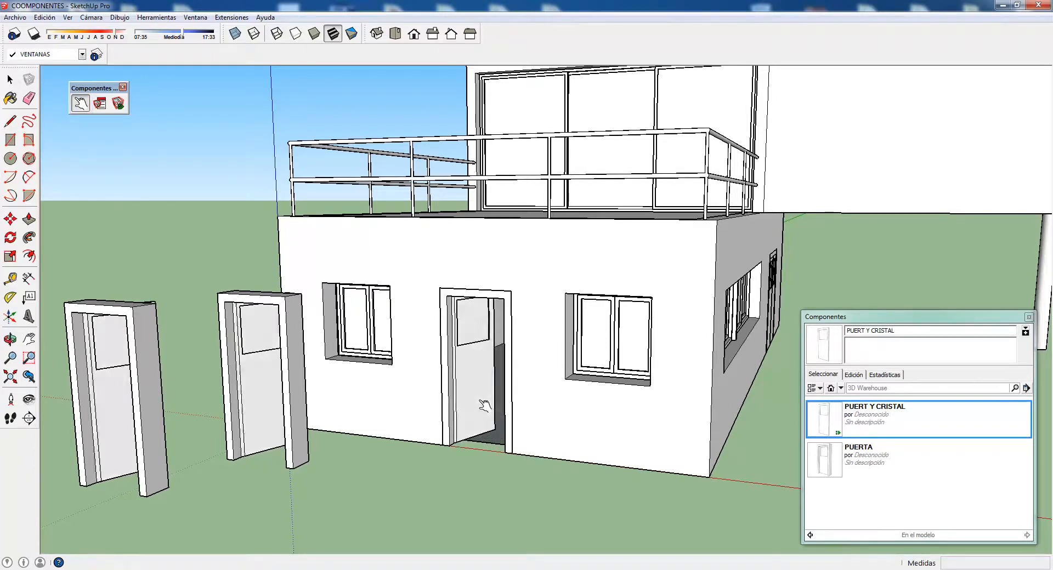
{"action": "left_click", "coordinate": [478, 410]}
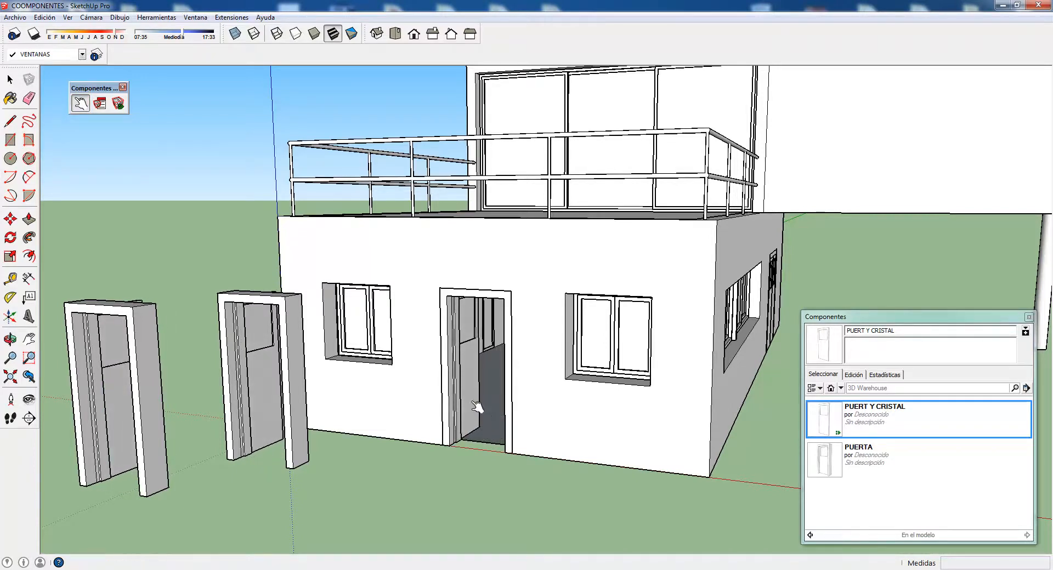
{"action": "middle_click_drag", "start_coordinate": [498, 501], "coordinate": [364, 494]}
Select both door copies standing outside the house and delete them.
{"action": "left_click", "coordinate": [9, 80]}
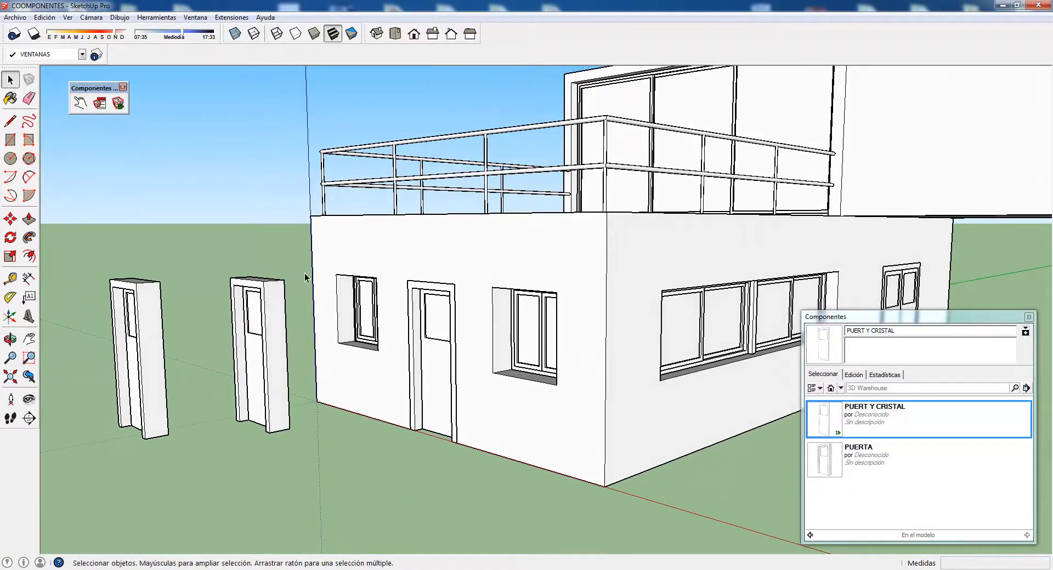
{"action": "left_click_drag", "start_coordinate": [129, 458], "coordinate": [107, 470]}
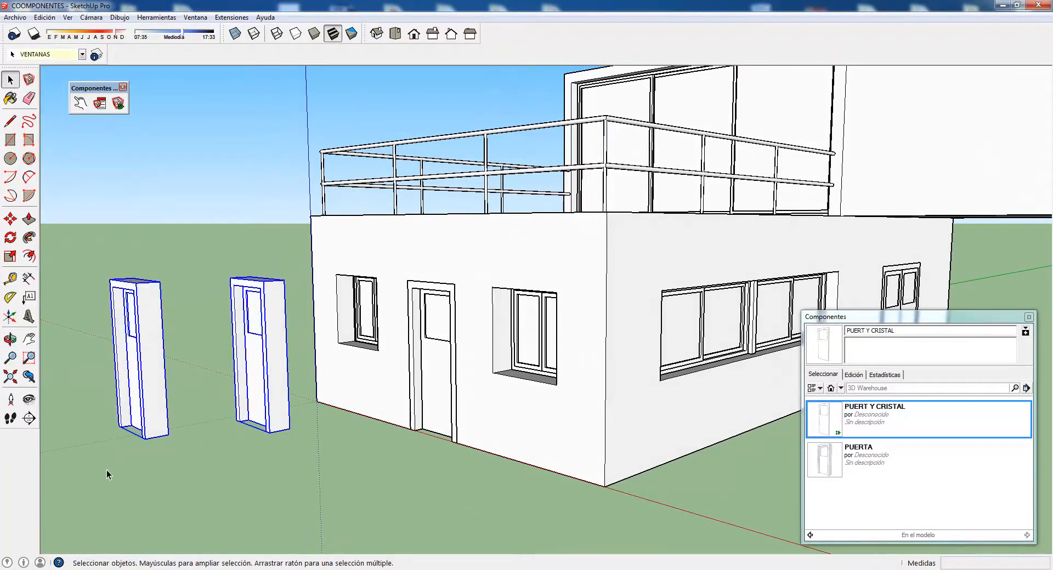
{"action": "key", "text": "Delete"}
{"action": "middle_click_drag", "start_coordinate": [560, 396], "coordinate": [677, 401]}
{"action": "scroll", "coordinate": [694, 406], "scroll_direction": "up", "scroll_amount": 2}
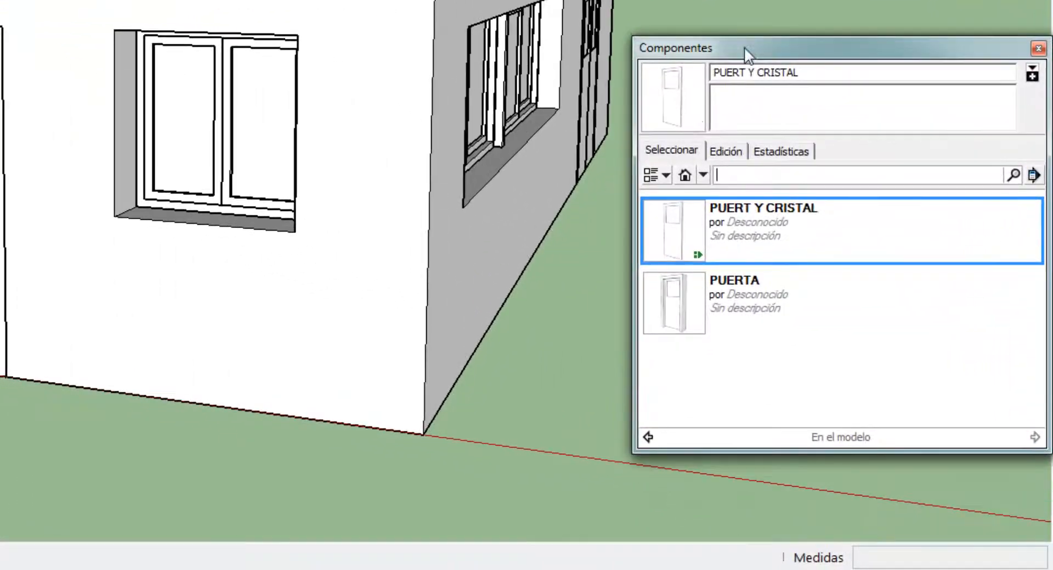
{"action": "left_click_drag", "start_coordinate": [744, 48], "coordinate": [744, 47]}
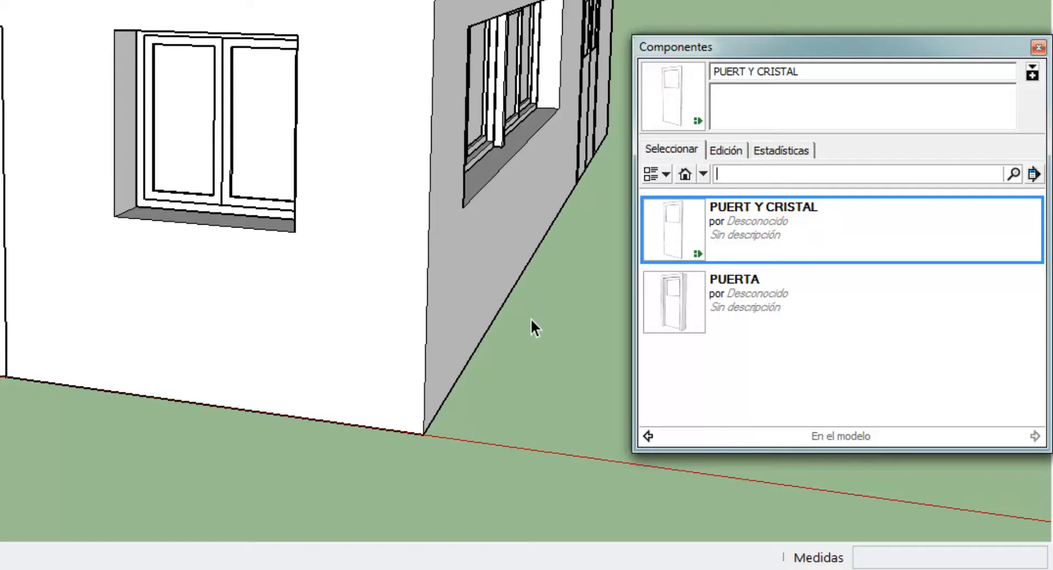
Move the sliding window nearest the house corner out of the long side wall, placing its lower corner on the model origin.
{"action": "mouse_move", "coordinate": [540, 323]}
{"action": "middle_mouse_down"}
{"action": "mouse_move", "coordinate": [385, 330]}
{"action": "mouse_move", "coordinate": [189, 297]}
{"action": "middle_mouse_up"}
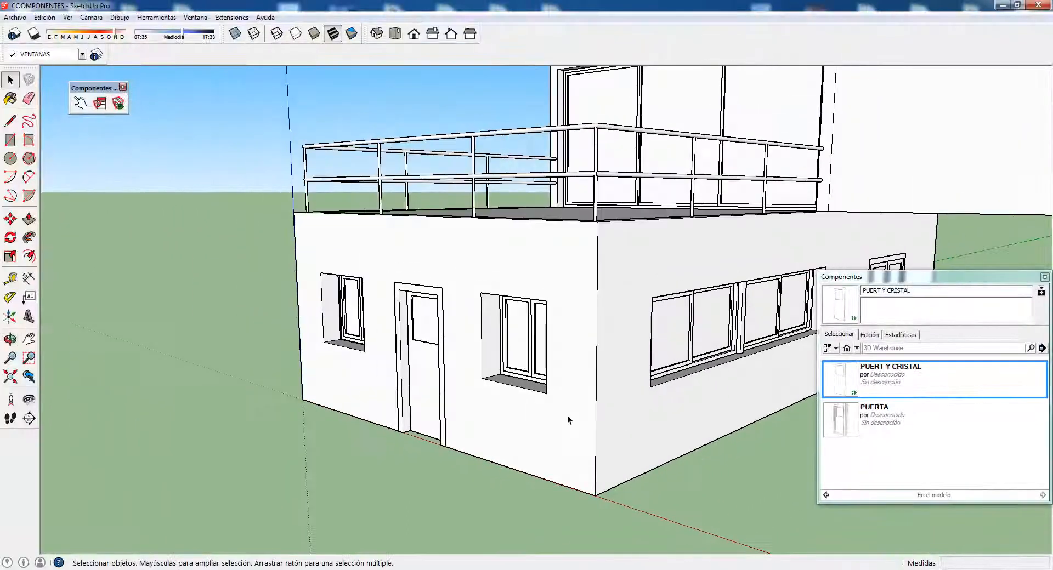
{"action": "mouse_move", "coordinate": [567, 416]}
{"action": "middle_mouse_down"}
{"action": "mouse_move", "coordinate": [679, 435]}
{"action": "mouse_move", "coordinate": [694, 425]}
{"action": "mouse_move", "coordinate": [615, 426]}
{"action": "mouse_move", "coordinate": [608, 414]}
{"action": "mouse_move", "coordinate": [564, 406]}
{"action": "middle_mouse_up"}
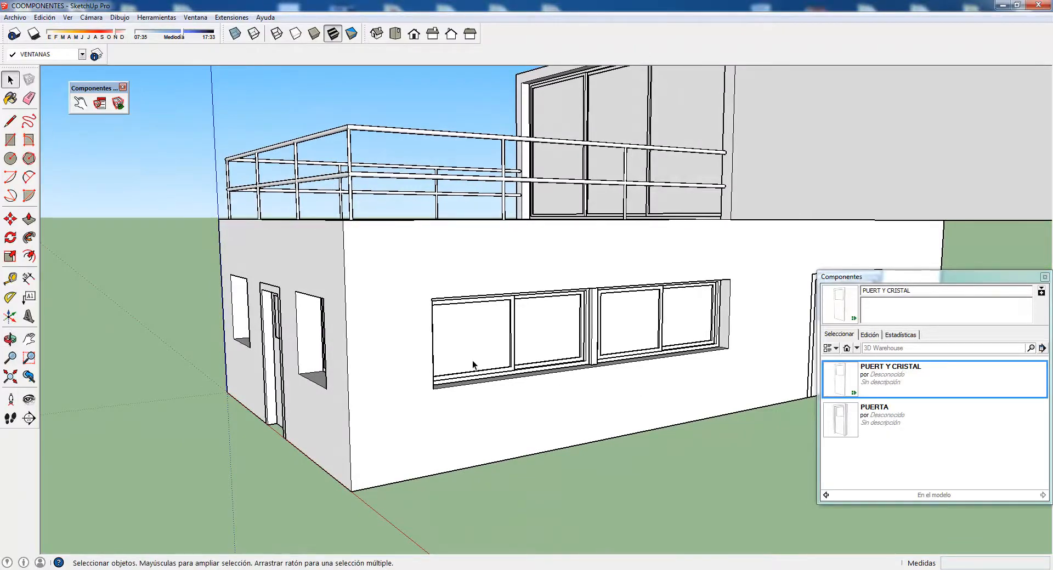
{"action": "middle_click_drag", "start_coordinate": [472, 360], "coordinate": [528, 363]}
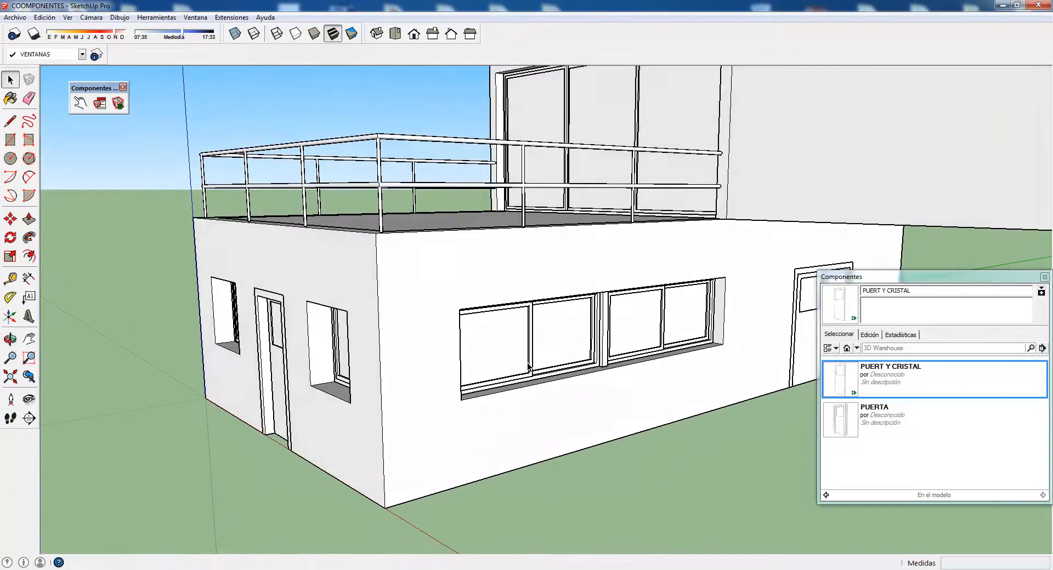
{"action": "left_click", "coordinate": [527, 363]}
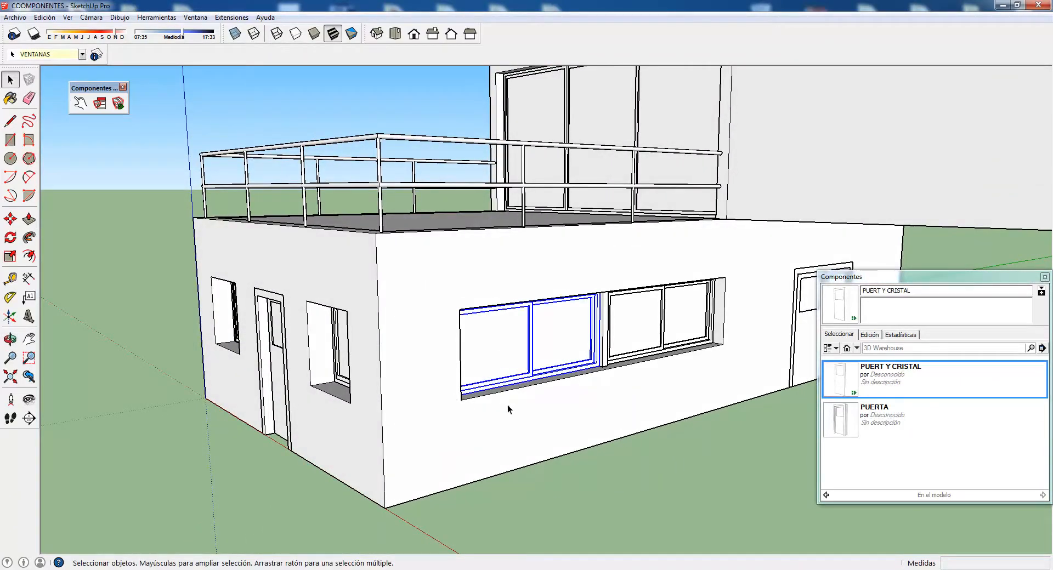
{"action": "middle_click_drag", "start_coordinate": [530, 382], "coordinate": [393, 393]}
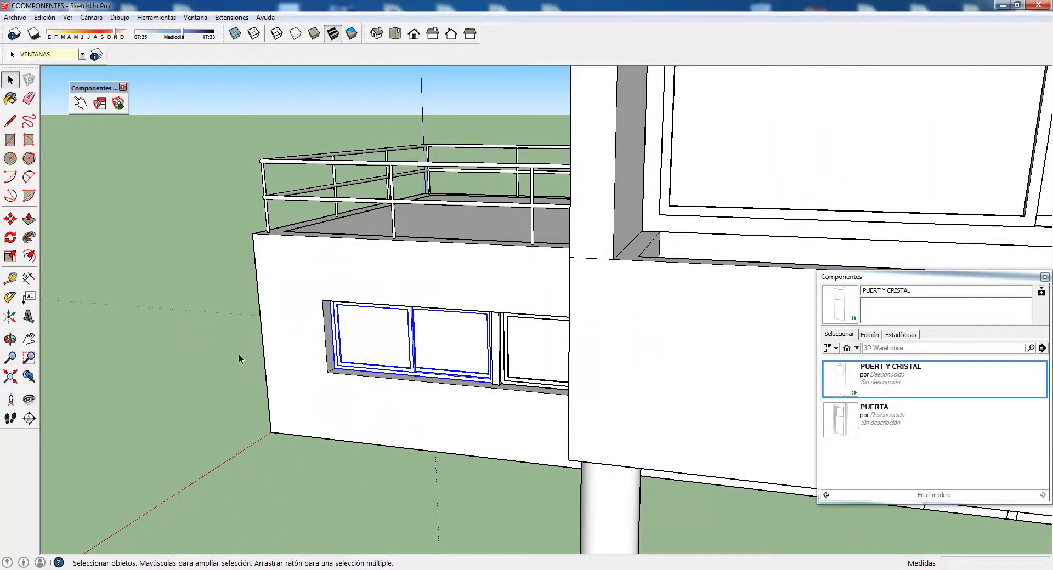
{"action": "left_click", "coordinate": [9, 219]}
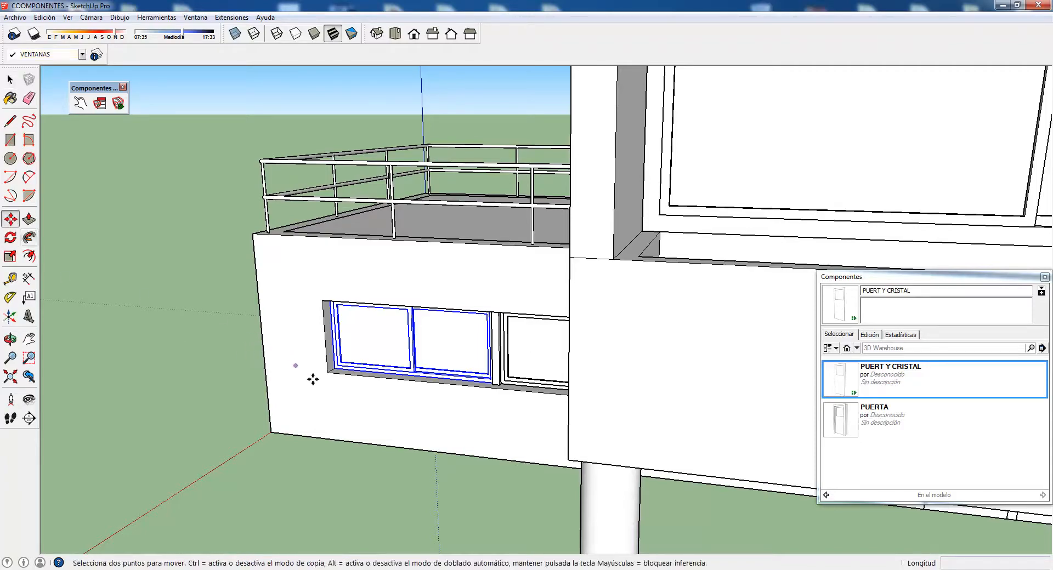
{"action": "left_click", "coordinate": [342, 375]}
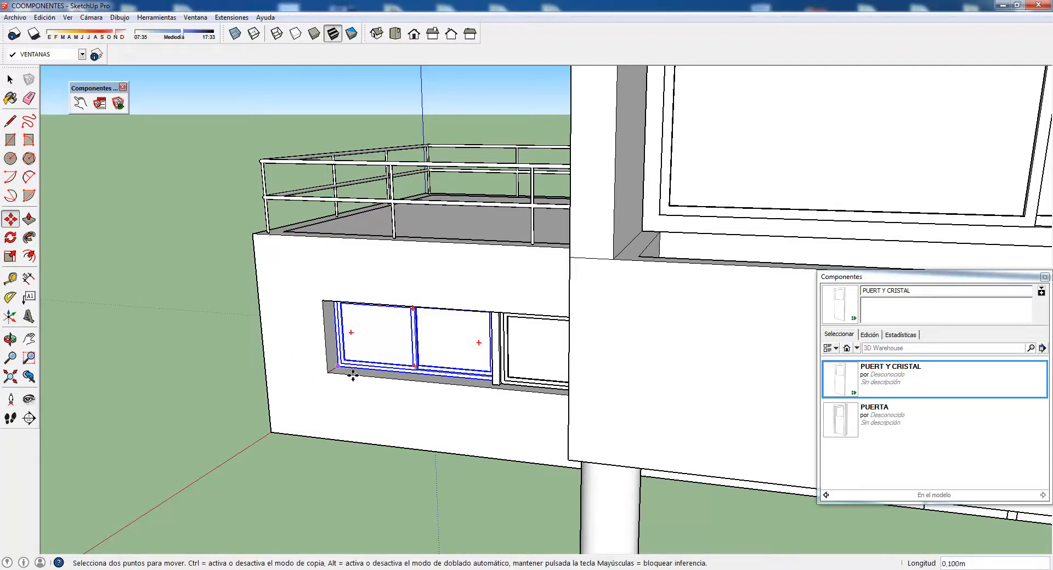
{"action": "scroll", "coordinate": [381, 369], "scroll_direction": "down", "scroll_amount": 3}
{"action": "scroll", "coordinate": [285, 364], "scroll_direction": "down", "scroll_amount": 5}
{"action": "middle_click_drag", "start_coordinate": [291, 373], "coordinate": [771, 368]}
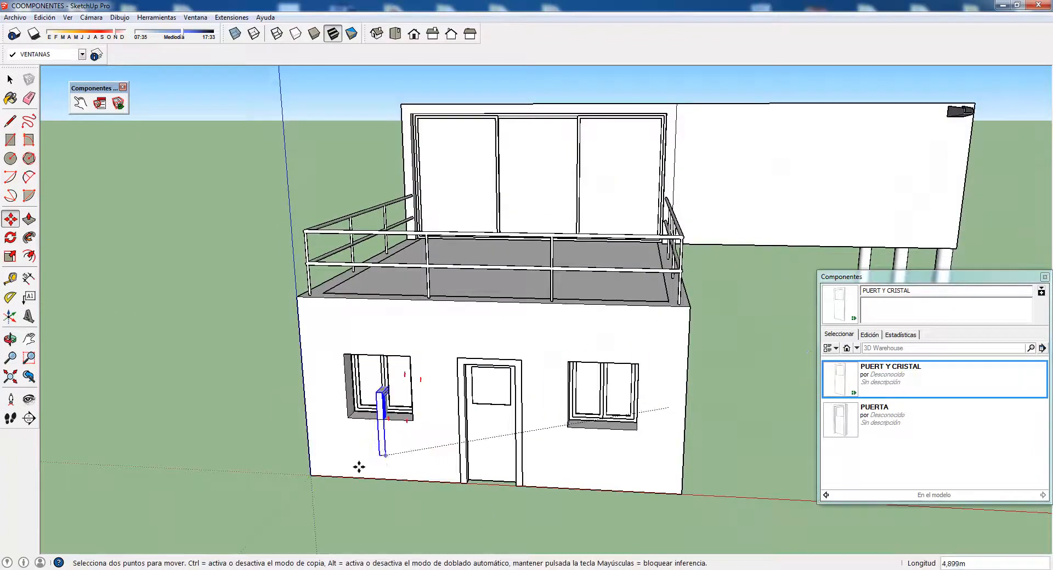
{"action": "left_click", "coordinate": [319, 481]}
{"action": "middle_click_drag", "start_coordinate": [265, 418], "coordinate": [548, 378]}
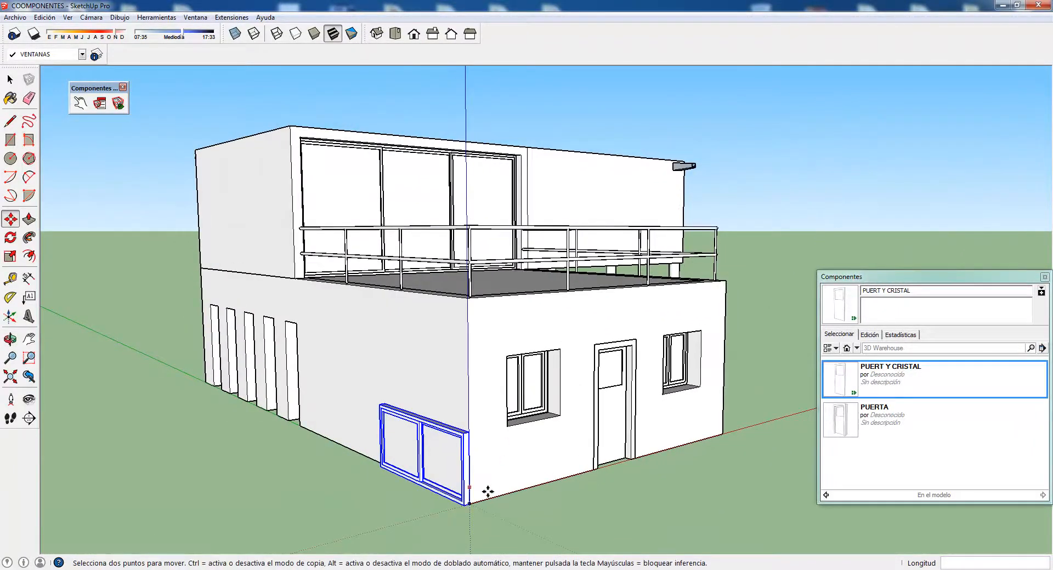
Examine the emptied opening in the side wall and the moved window's alignment with the axes at the house corner.
{"action": "scroll", "coordinate": [489, 489], "scroll_direction": "up", "scroll_amount": 1}
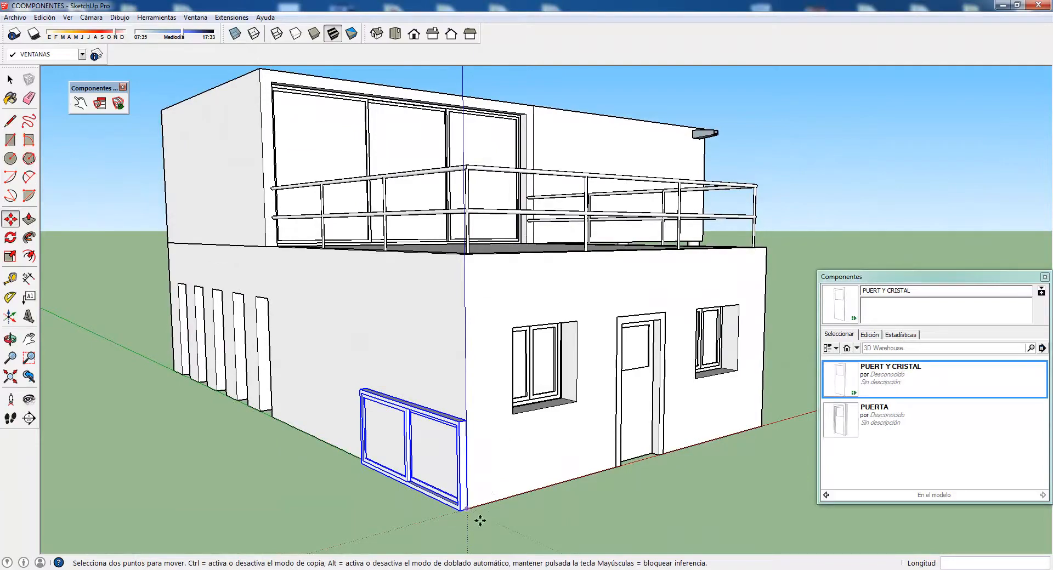
{"action": "middle_click_drag", "start_coordinate": [478, 518], "coordinate": [243, 392]}
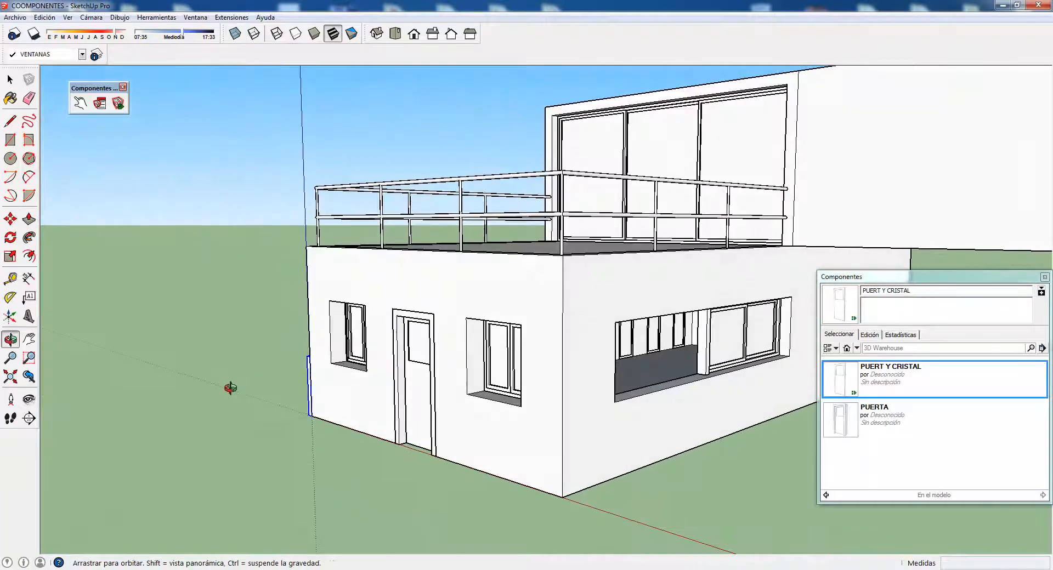
{"action": "middle_click_drag", "start_coordinate": [446, 407], "coordinate": [869, 420]}
{"action": "mouse_move", "coordinate": [503, 449]}
{"action": "middle_mouse_down"}
{"action": "mouse_move", "coordinate": [570, 434]}
{"action": "mouse_move", "coordinate": [538, 456]}
{"action": "mouse_move", "coordinate": [507, 413]}
{"action": "mouse_move", "coordinate": [512, 432]}
{"action": "mouse_move", "coordinate": [515, 364]}
{"action": "mouse_move", "coordinate": [481, 392]}
{"action": "mouse_move", "coordinate": [502, 430]}
{"action": "middle_mouse_up"}
{"action": "key", "text": "q"}
{"action": "key", "text": "m"}
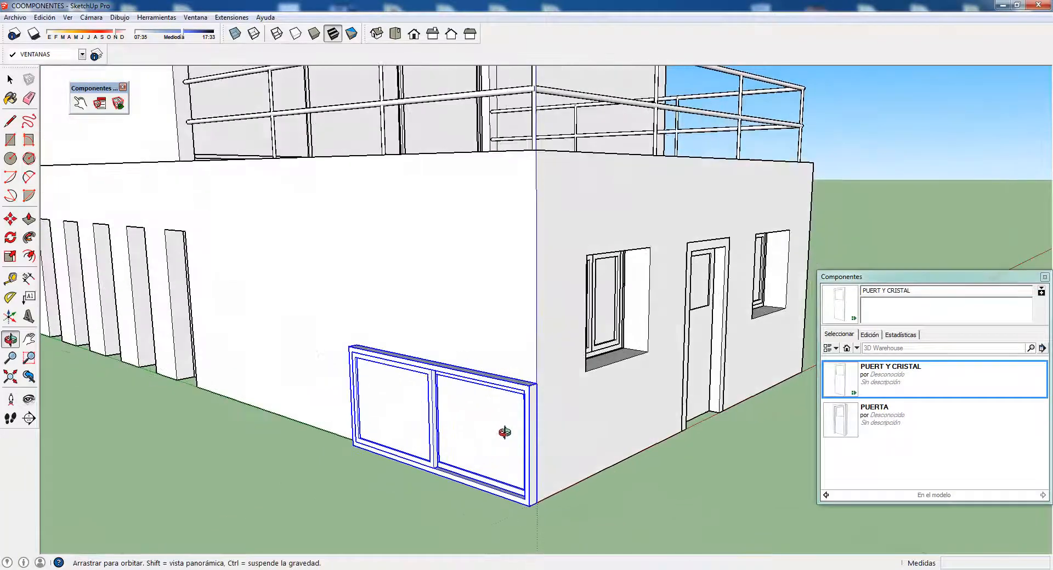
{"action": "left_click", "coordinate": [10, 79]}
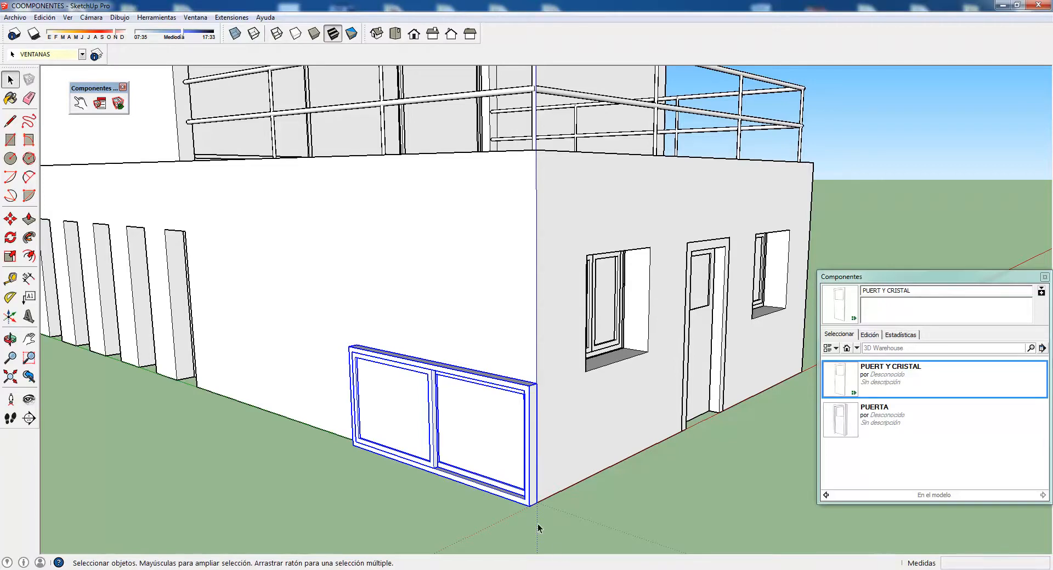
Open the moved window group for editing and convert the sliding sash next to the house corner into a component.
{"action": "middle_click_drag", "start_coordinate": [535, 505], "coordinate": [518, 436]}
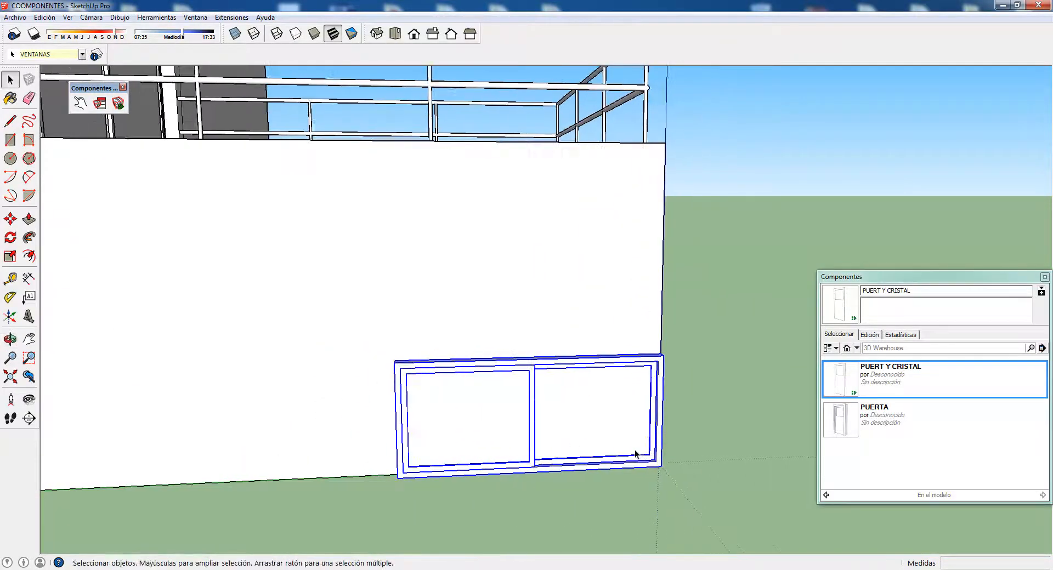
{"action": "scroll", "coordinate": [636, 454], "scroll_direction": "up", "scroll_amount": 1}
{"action": "double_click", "coordinate": [649, 455]}
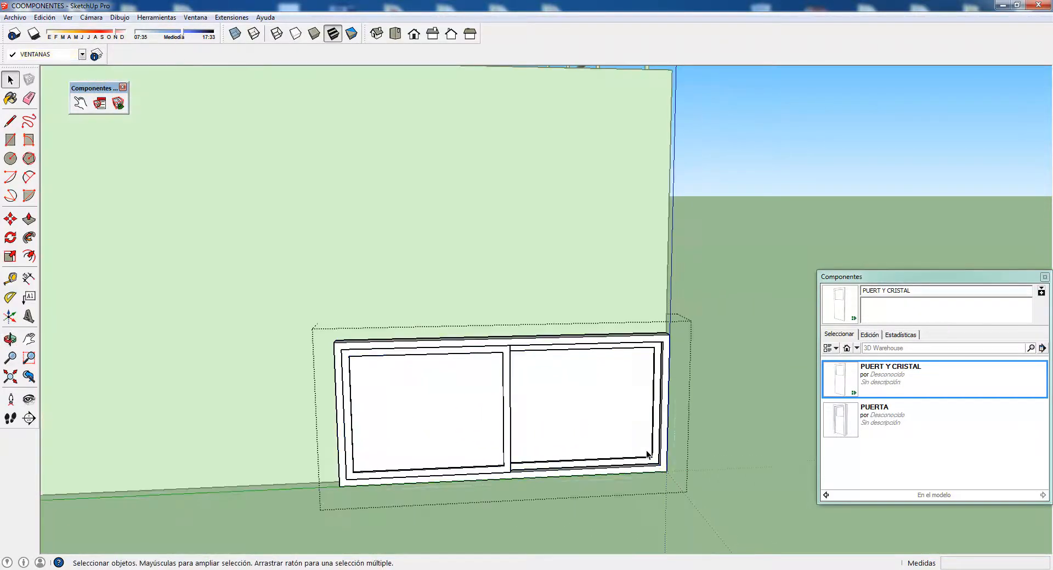
{"action": "left_click", "coordinate": [657, 455]}
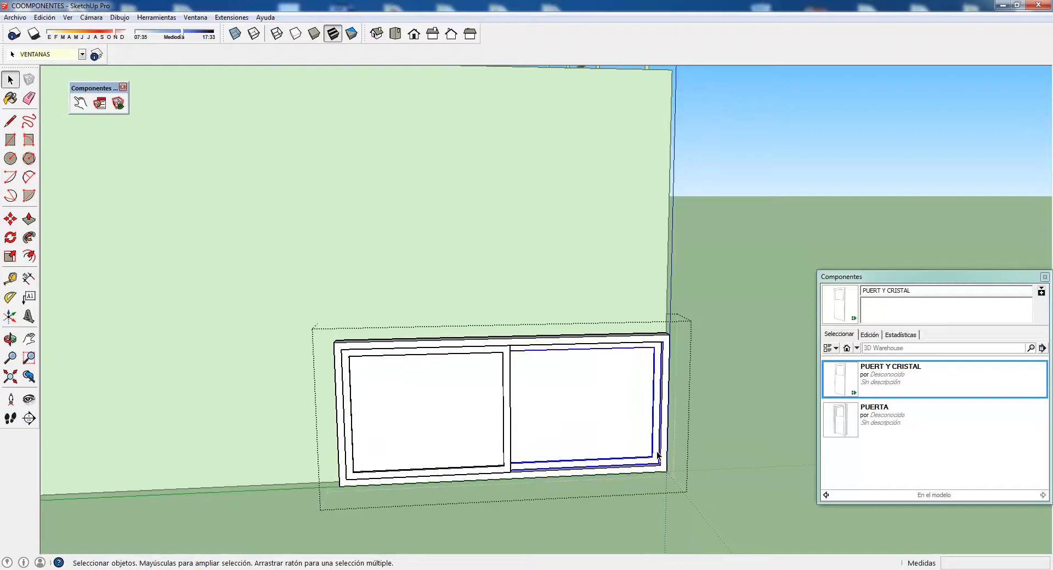
{"action": "right_click", "coordinate": [624, 420]}
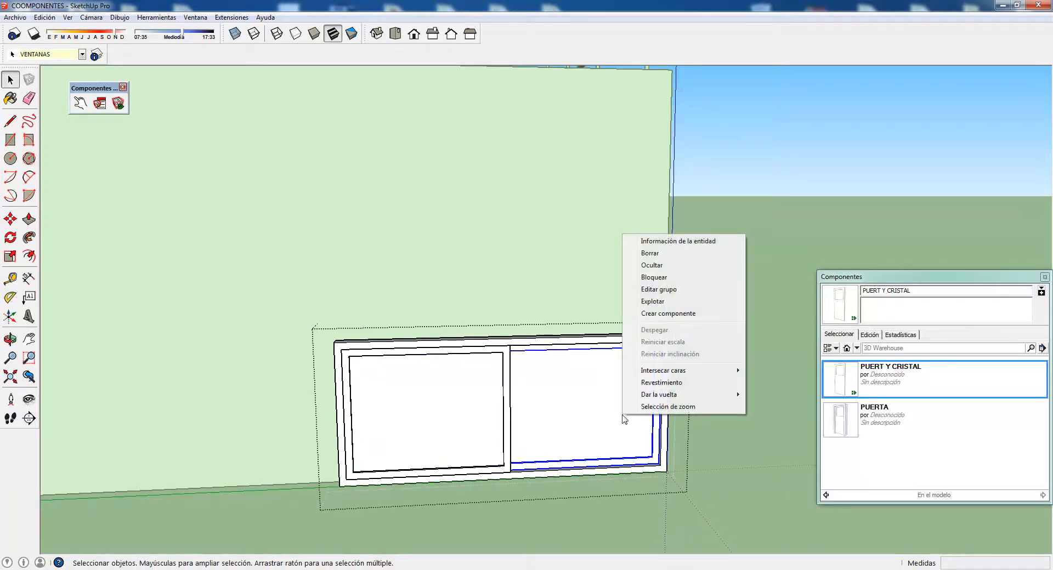
{"action": "left_click", "coordinate": [665, 314]}
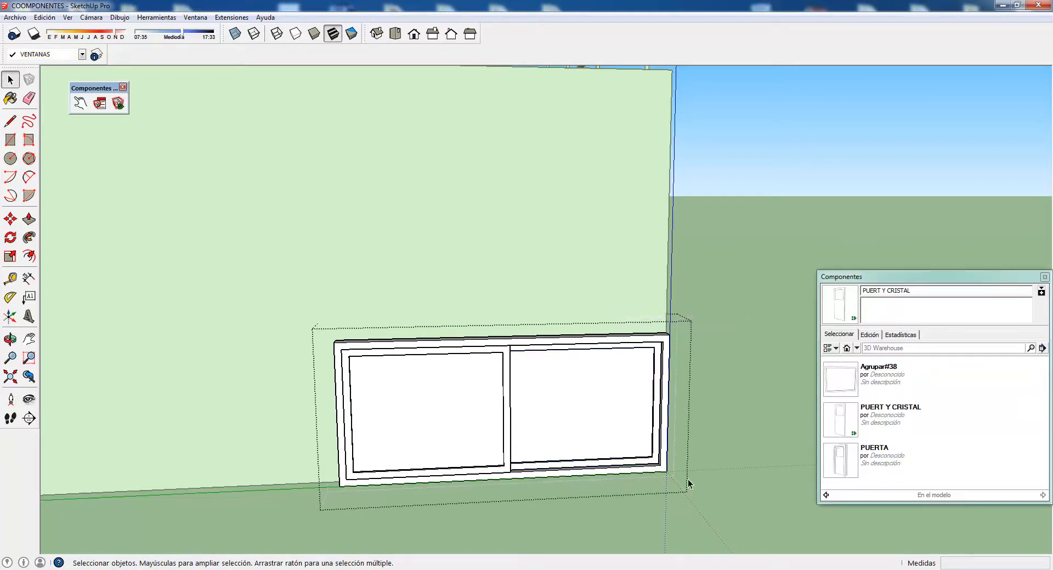
Show the component attributes of the new Agrupar#38 sash and place their window clear of the sliding window.
{"action": "middle_click_drag", "start_coordinate": [631, 453], "coordinate": [584, 446]}
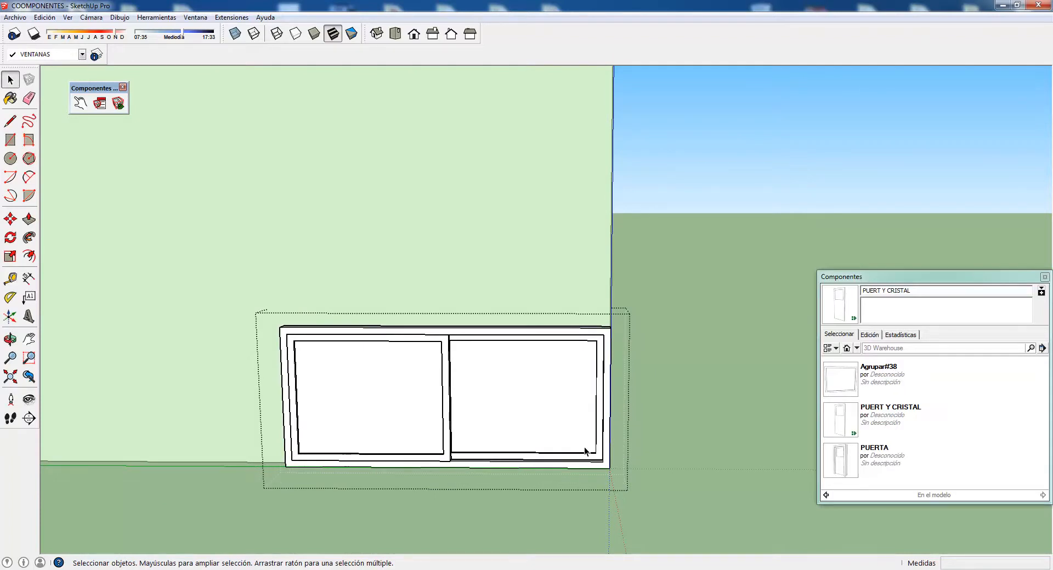
{"action": "middle_click_drag", "start_coordinate": [584, 446], "coordinate": [614, 445]}
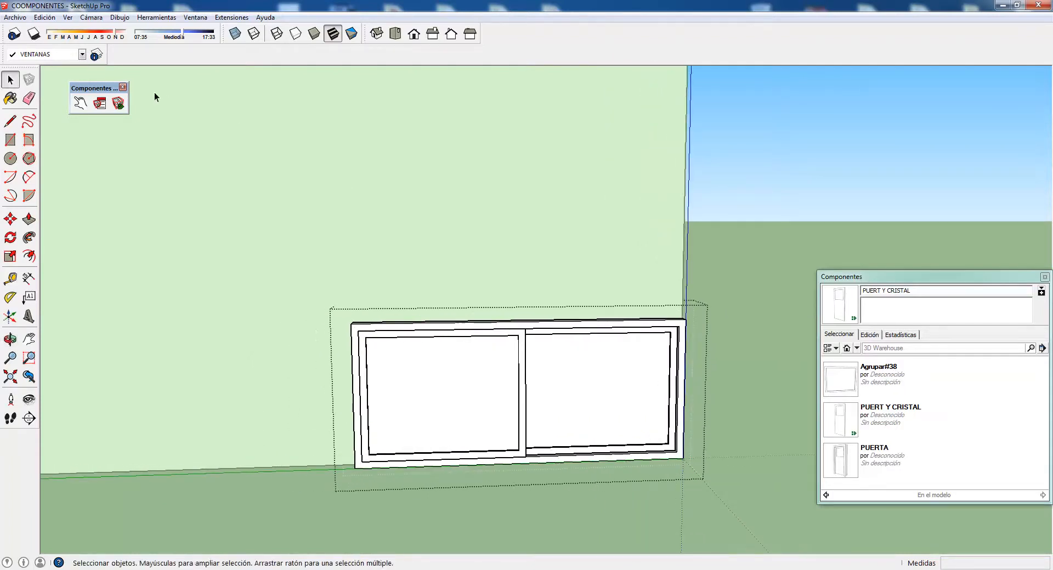
{"action": "left_click", "coordinate": [117, 103]}
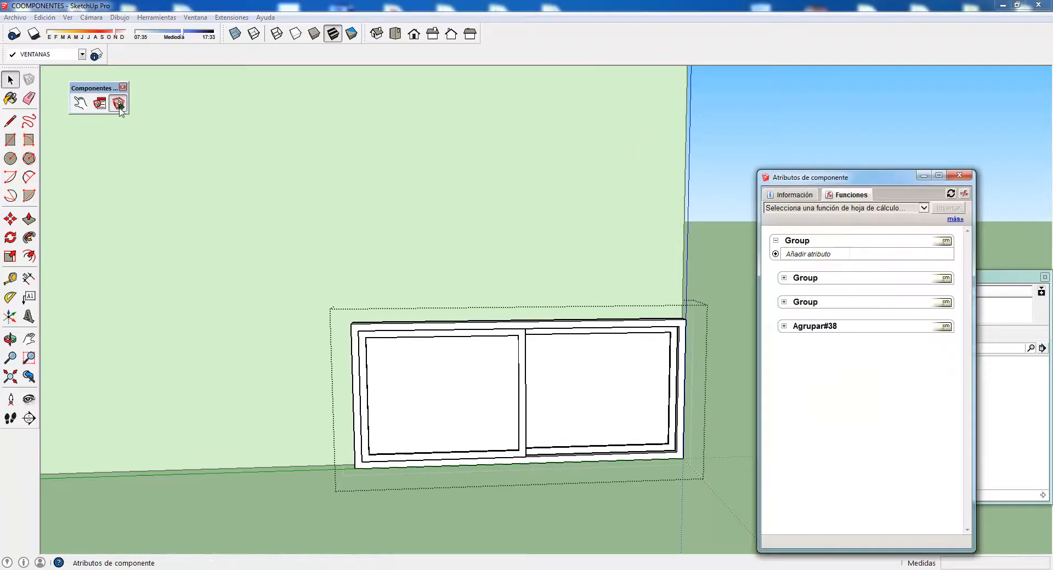
{"action": "left_click", "coordinate": [651, 377]}
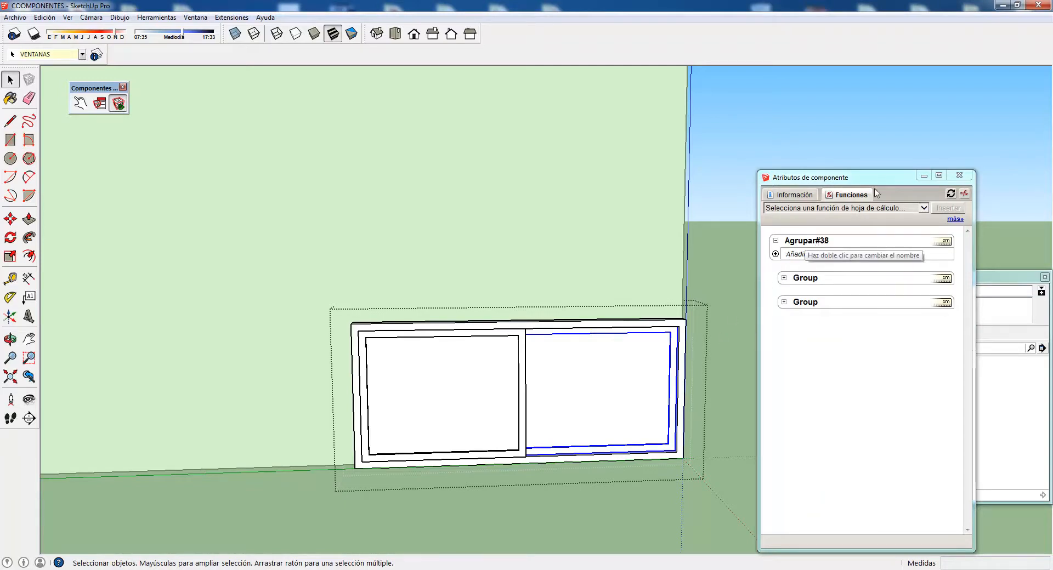
{"action": "left_click_drag", "start_coordinate": [881, 180], "coordinate": [308, 195]}
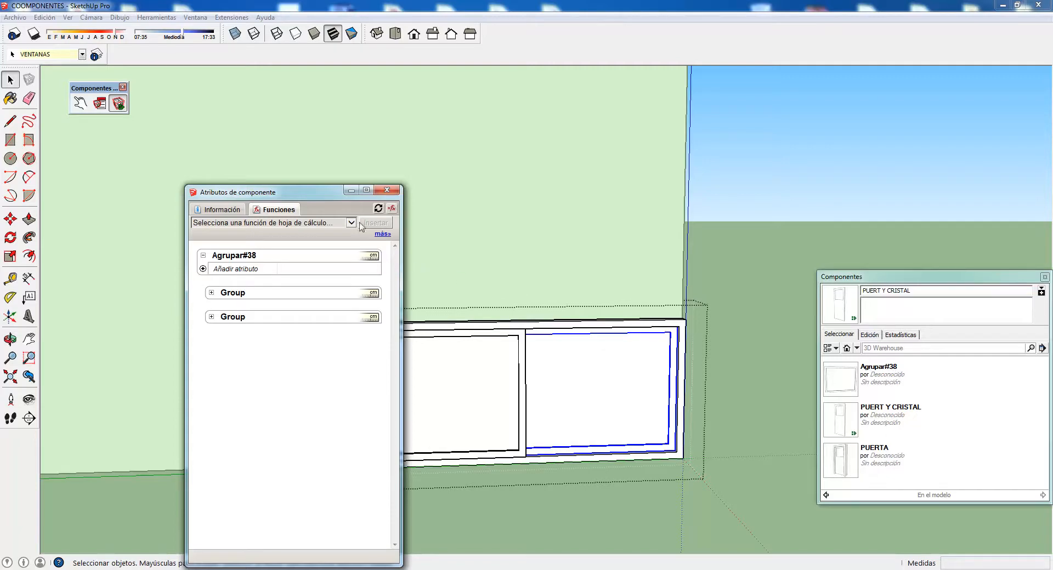
{"action": "left_click_drag", "start_coordinate": [329, 192], "coordinate": [889, 166]}
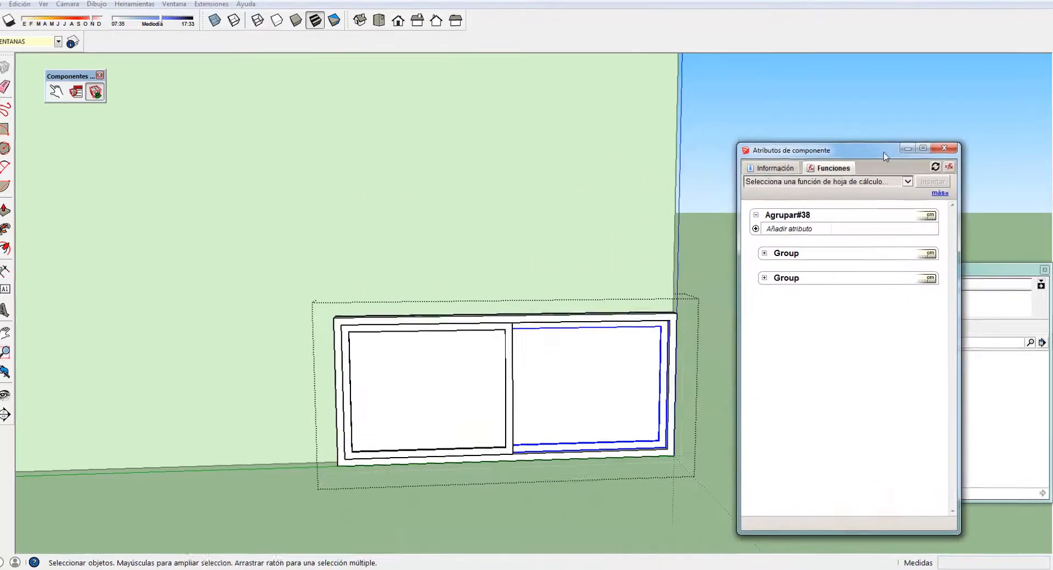
Add the Y position attribute and the onClick behaviour attribute to the Agrupar#38 sash component.
{"action": "left_click", "coordinate": [756, 229]}
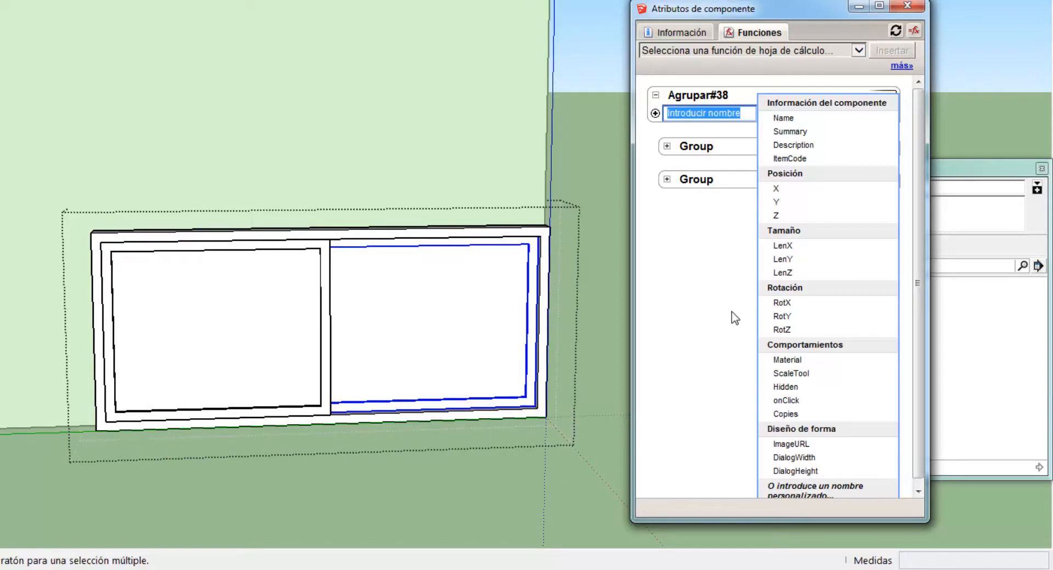
{"action": "left_click", "coordinate": [787, 206]}
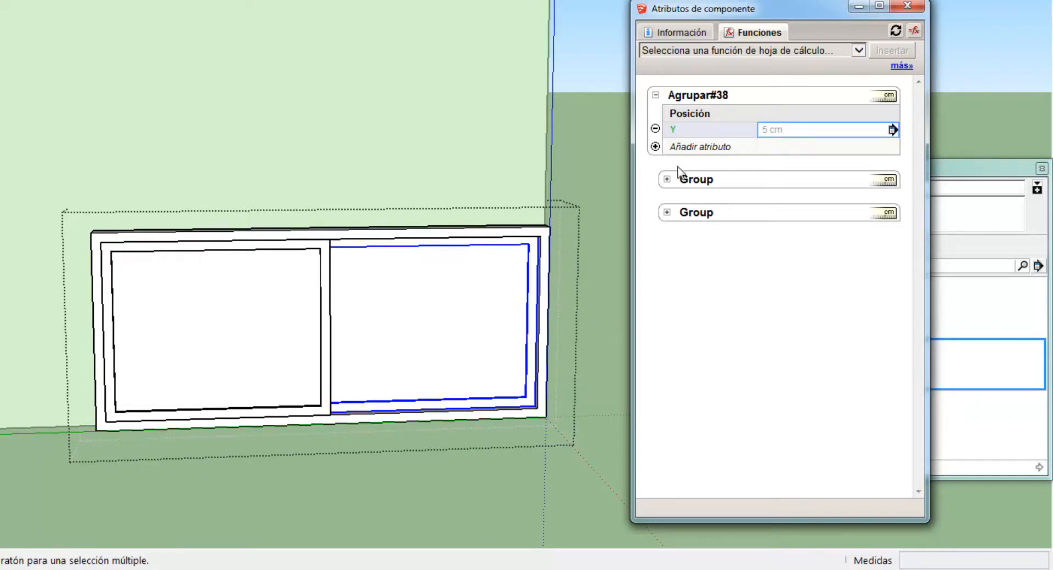
{"action": "left_click", "coordinate": [655, 146]}
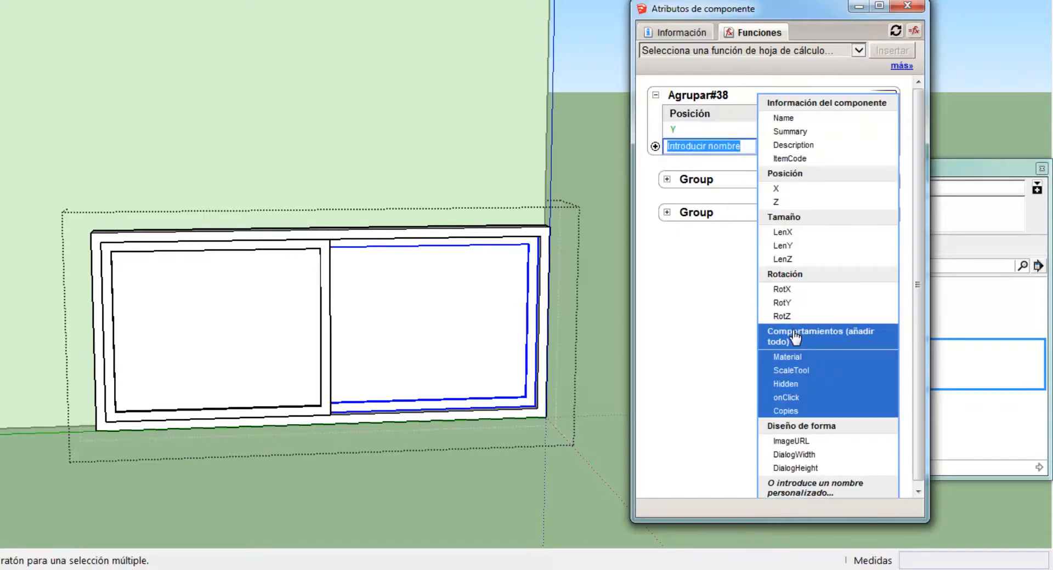
{"action": "left_click", "coordinate": [792, 387]}
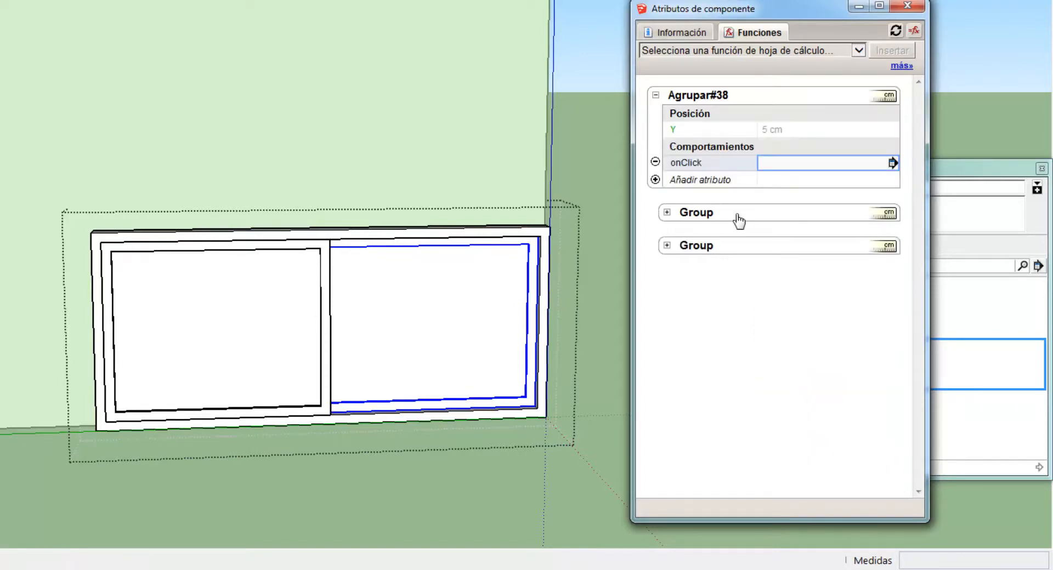
Insert the ANIMATESLOW function into the sash's onClick attribute.
{"action": "left_click", "coordinate": [784, 166]}
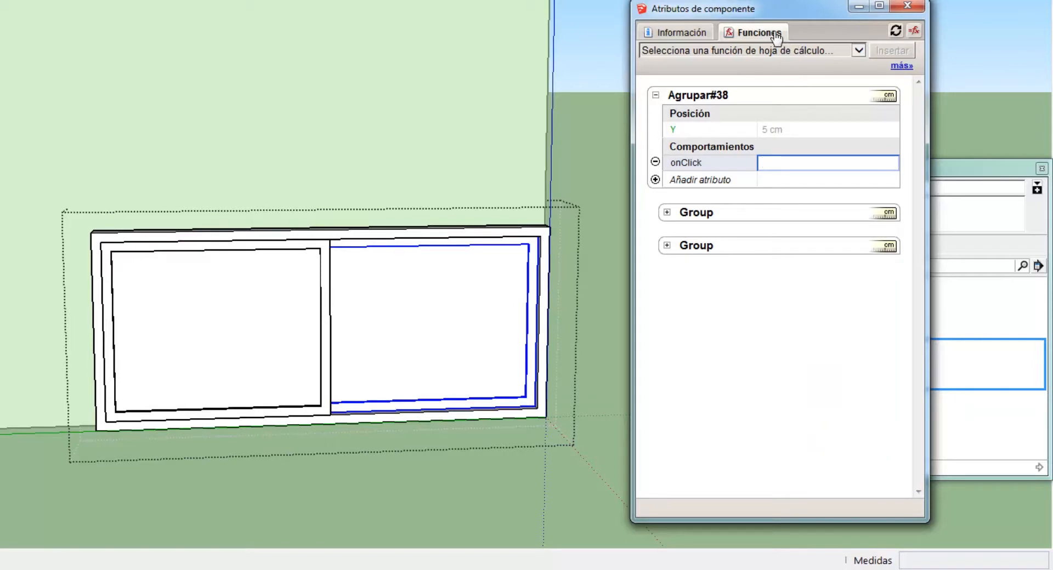
{"action": "left_click", "coordinate": [857, 50]}
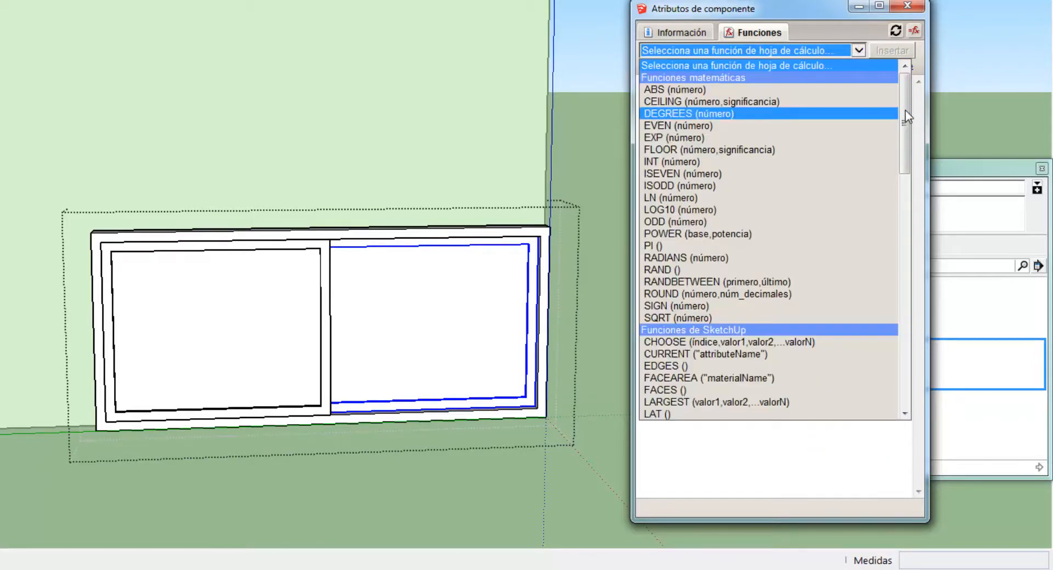
{"action": "left_click_drag", "start_coordinate": [904, 110], "coordinate": [884, 323]}
{"action": "left_click", "coordinate": [692, 316]}
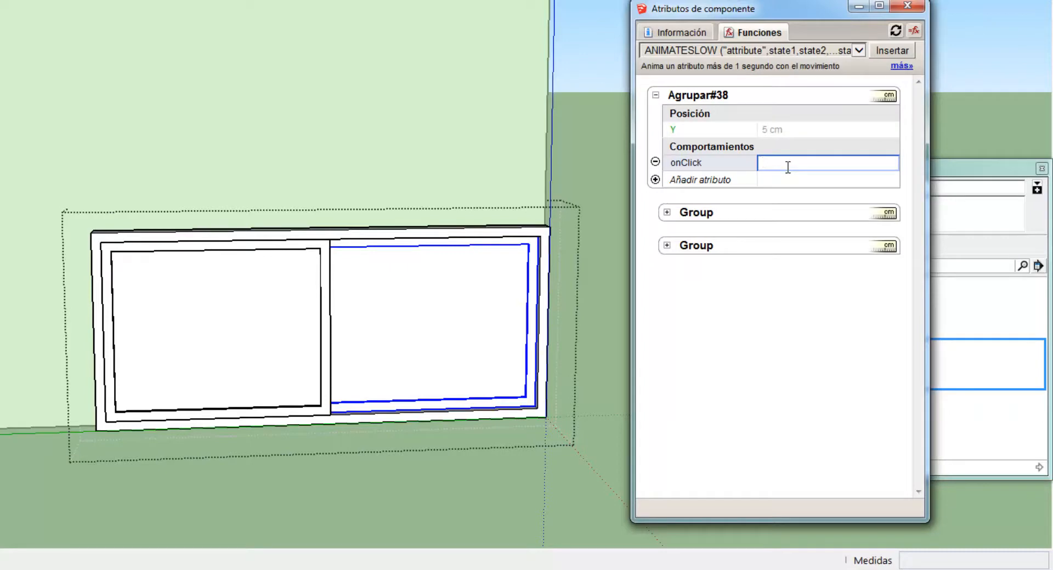
{"action": "left_click", "coordinate": [893, 50]}
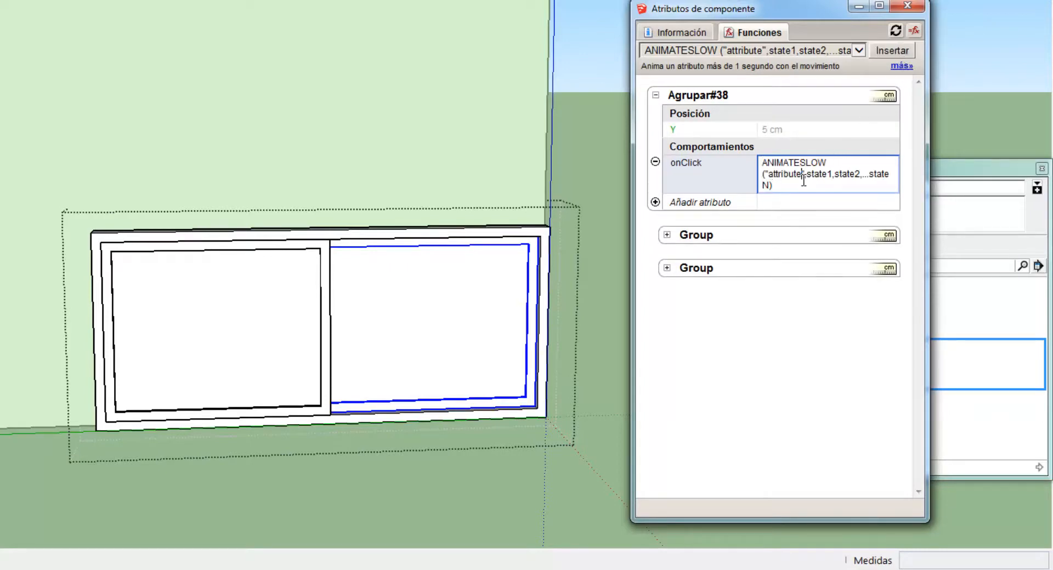
Complete the sash's onClick formula as ANIMATESLOW("Y",5,30,60,5).
{"action": "left_click_drag", "start_coordinate": [802, 175], "coordinate": [767, 175]}
{"action": "left_click", "coordinate": [673, 130]}
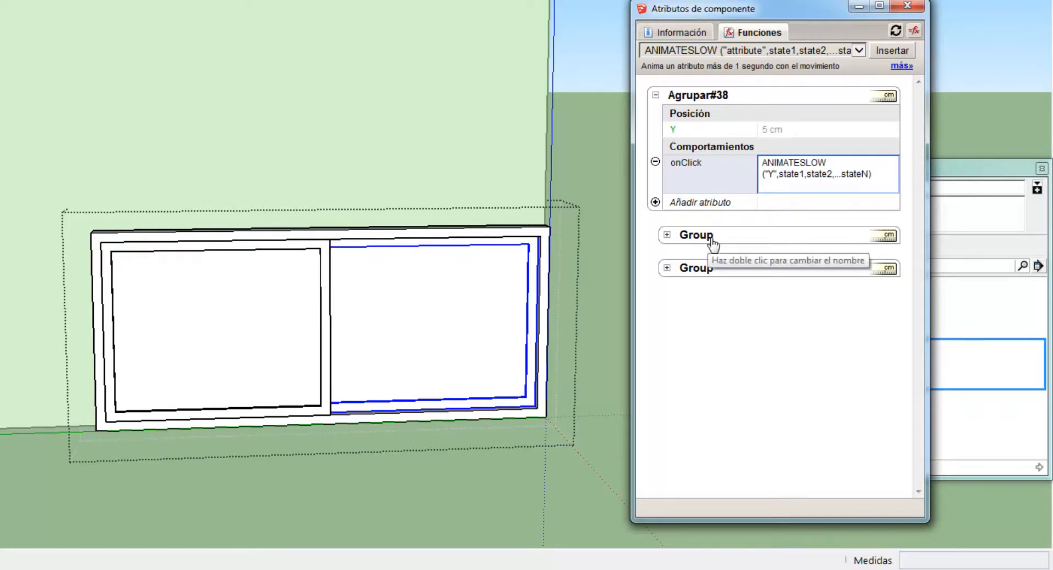
{"action": "double_click", "coordinate": [790, 176]}
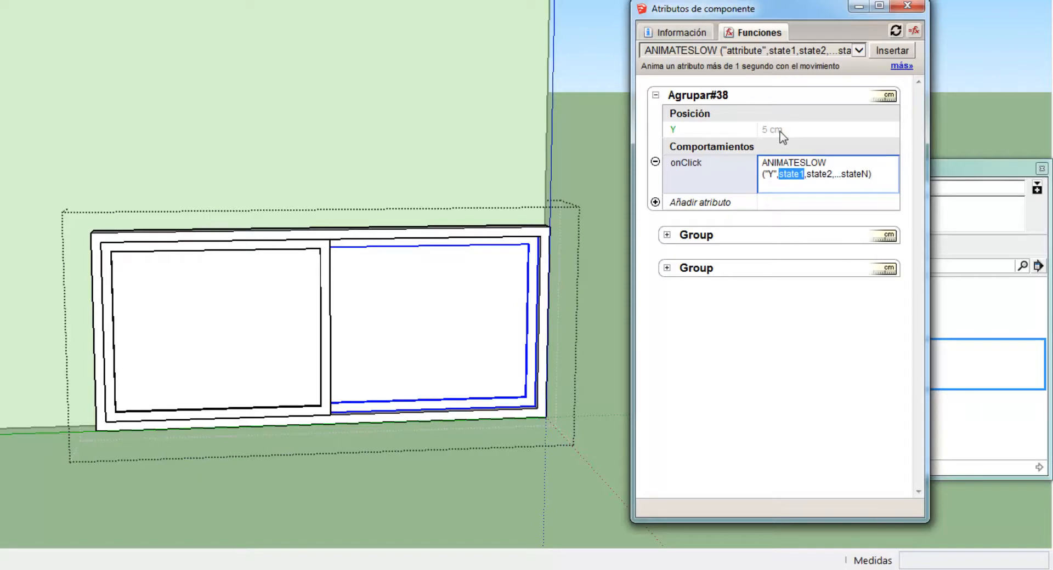
{"action": "type", "text": "5"}
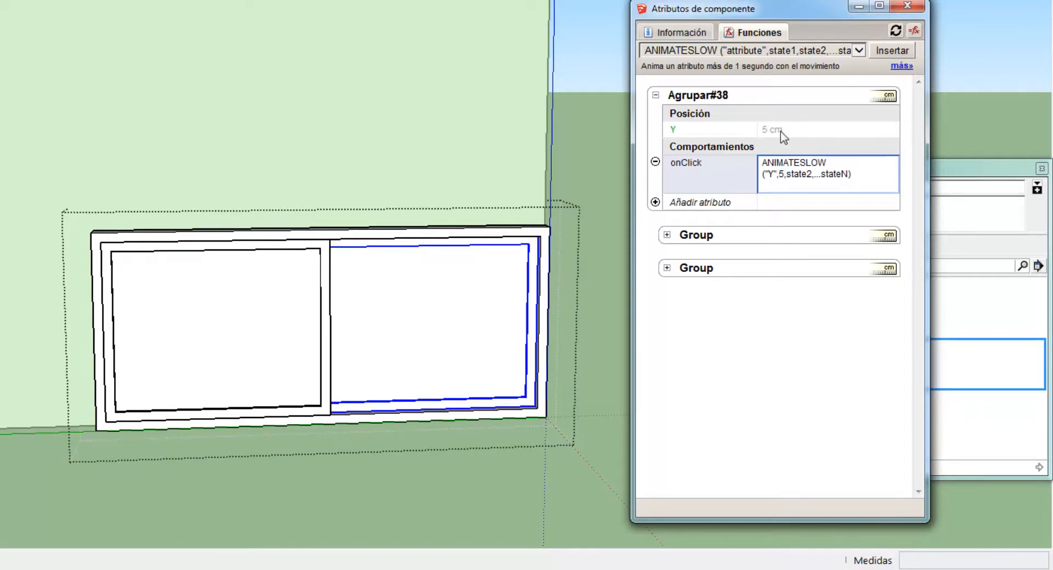
{"action": "left_click_drag", "start_coordinate": [813, 181], "coordinate": [786, 183]}
{"action": "type", "text": "30"}
{"action": "left_click_drag", "start_coordinate": [834, 176], "coordinate": [804, 179]}
{"action": "type", "text": ",60,5"}
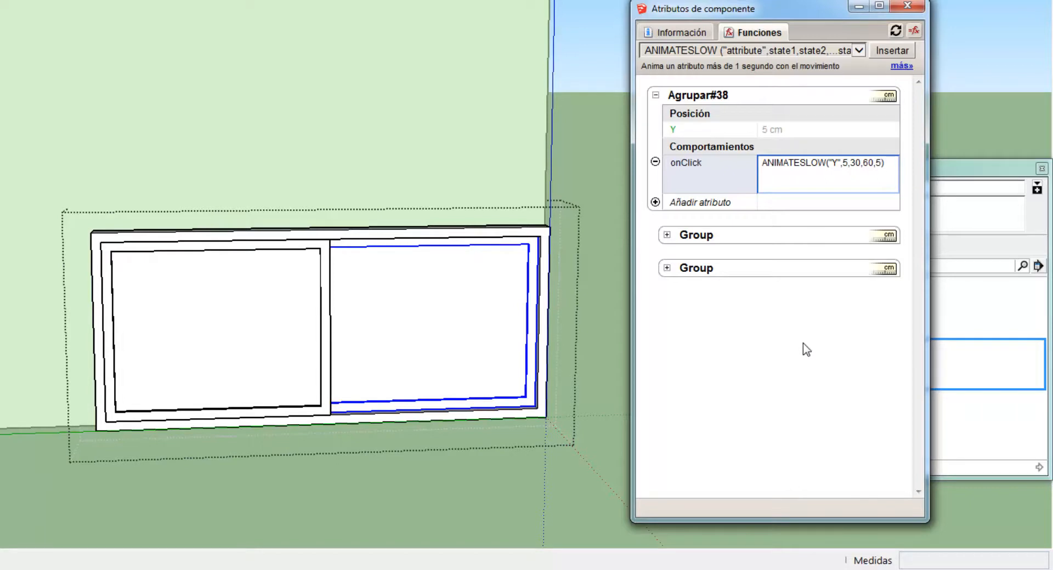
{"action": "left_click", "coordinate": [803, 343]}
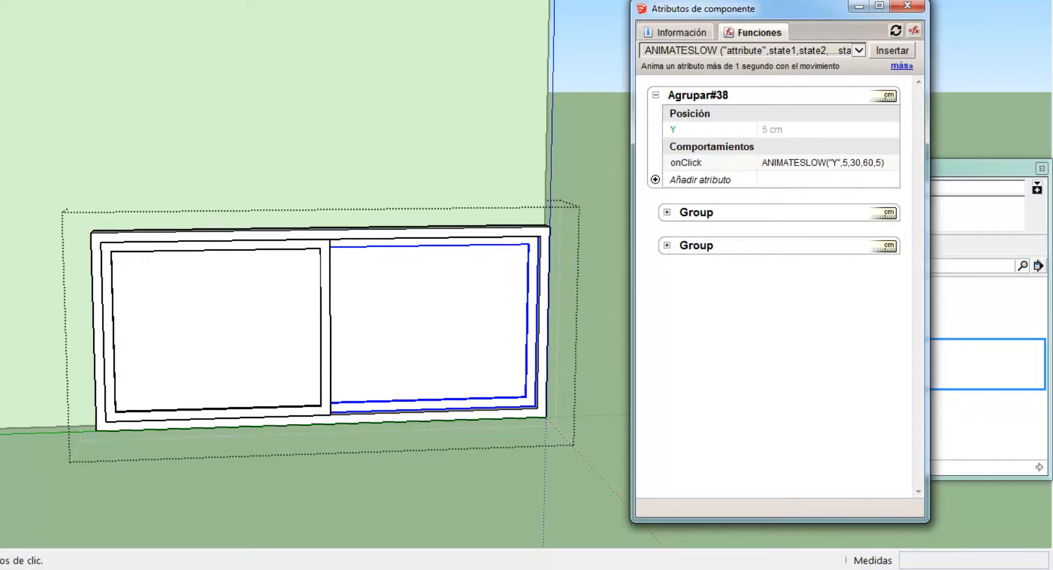
Test the sliding sash's click animation through its successive positions, and close the component attributes.
{"action": "left_click", "coordinate": [1, 85]}
{"action": "left_click", "coordinate": [467, 362]}
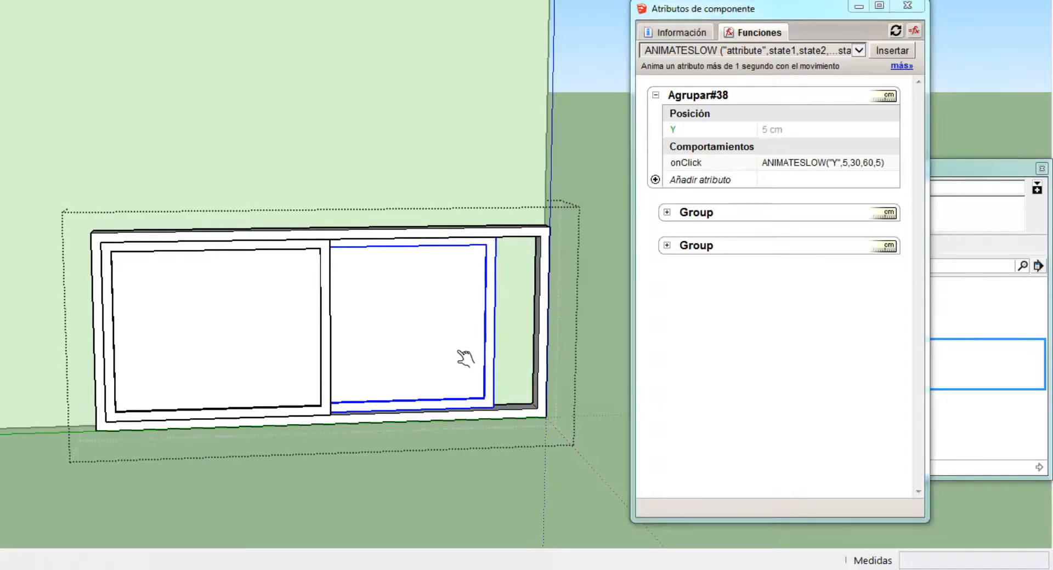
{"action": "left_click", "coordinate": [467, 362]}
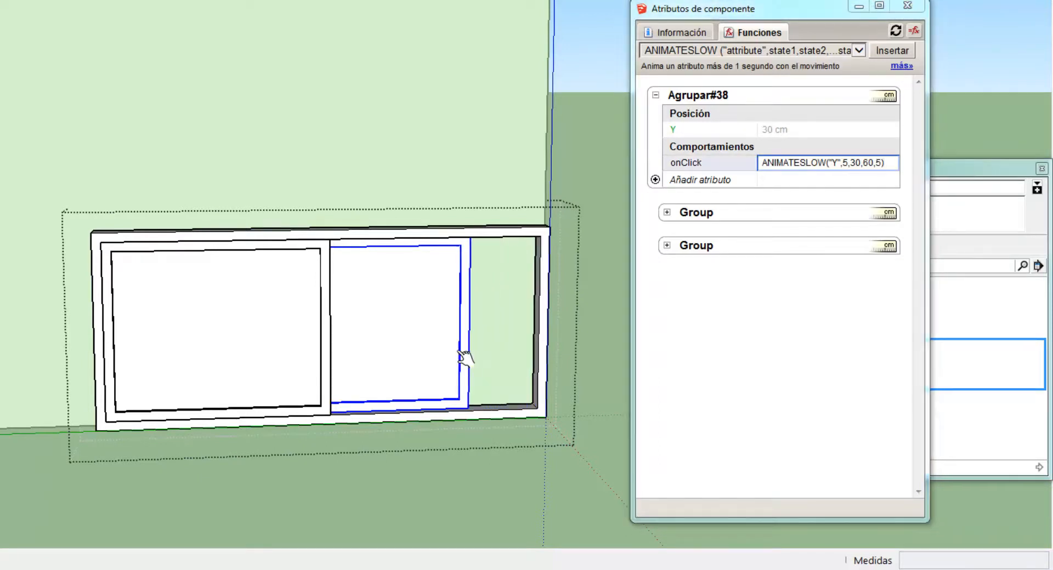
{"action": "left_click", "coordinate": [403, 363]}
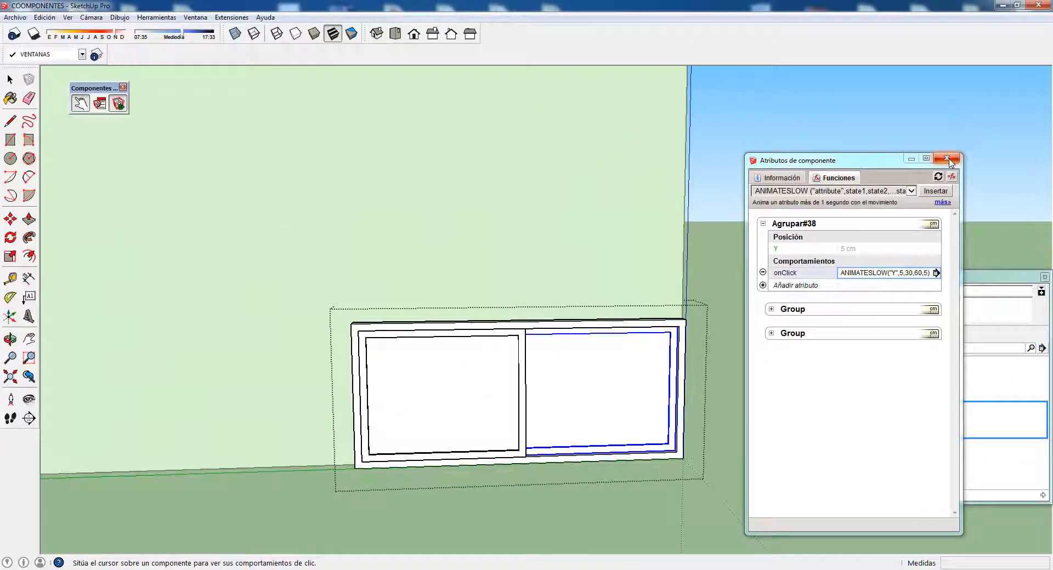
{"action": "left_click", "coordinate": [946, 159]}
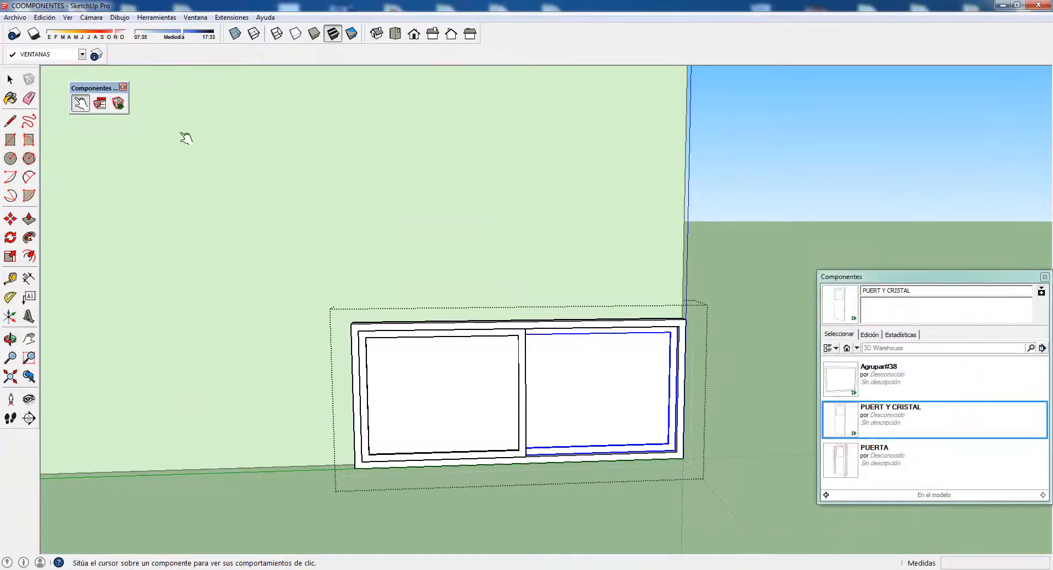
Leave the window group's editing mode and convert the whole sliding window at the house corner into a component.
{"action": "left_click", "coordinate": [10, 80]}
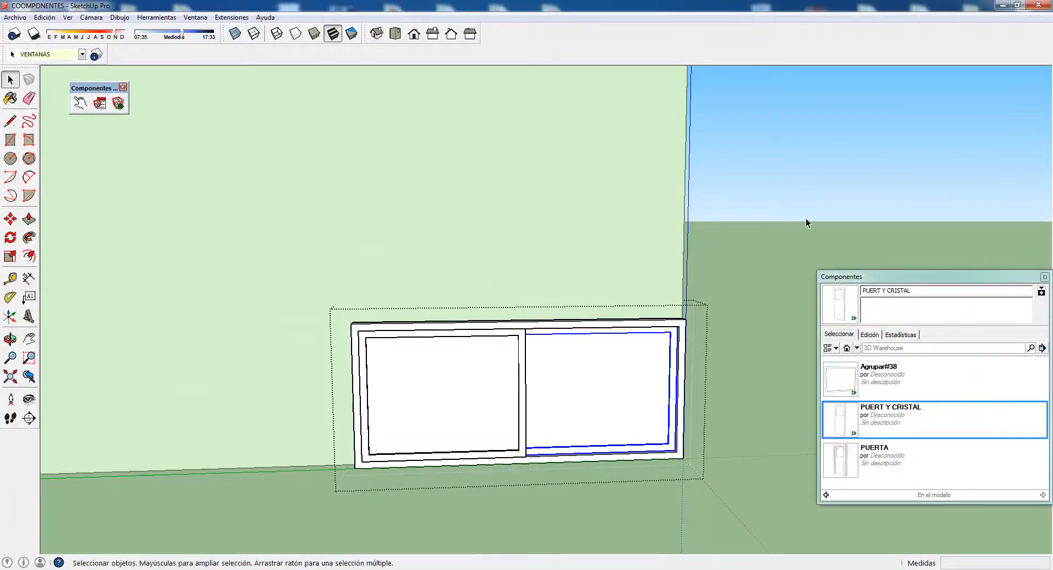
{"action": "left_click", "coordinate": [805, 219]}
{"action": "middle_click_drag", "start_coordinate": [710, 392], "coordinate": [700, 357]}
{"action": "middle_click_drag", "start_coordinate": [499, 403], "coordinate": [469, 445]}
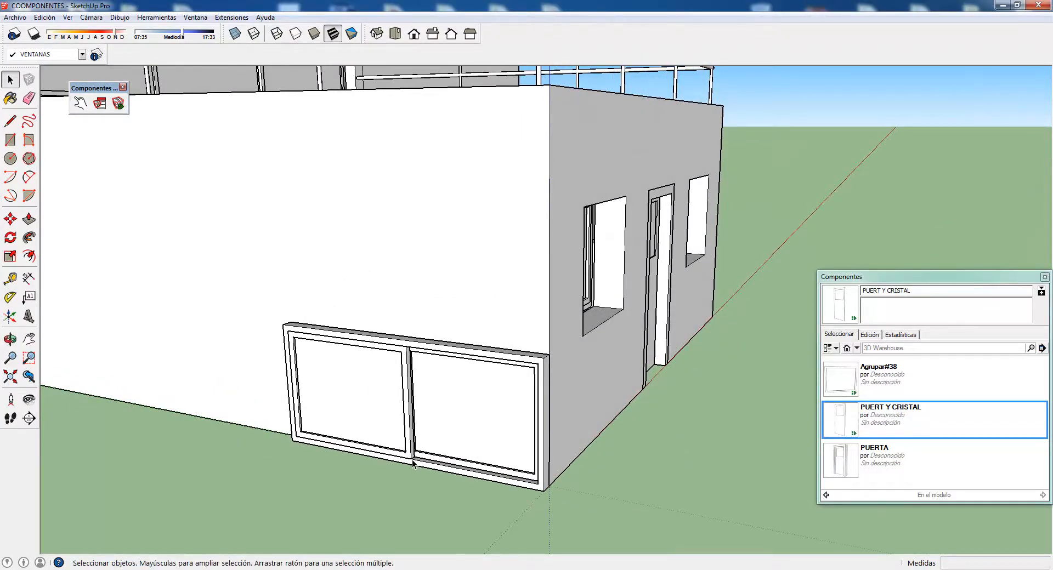
{"action": "left_click", "coordinate": [414, 349]}
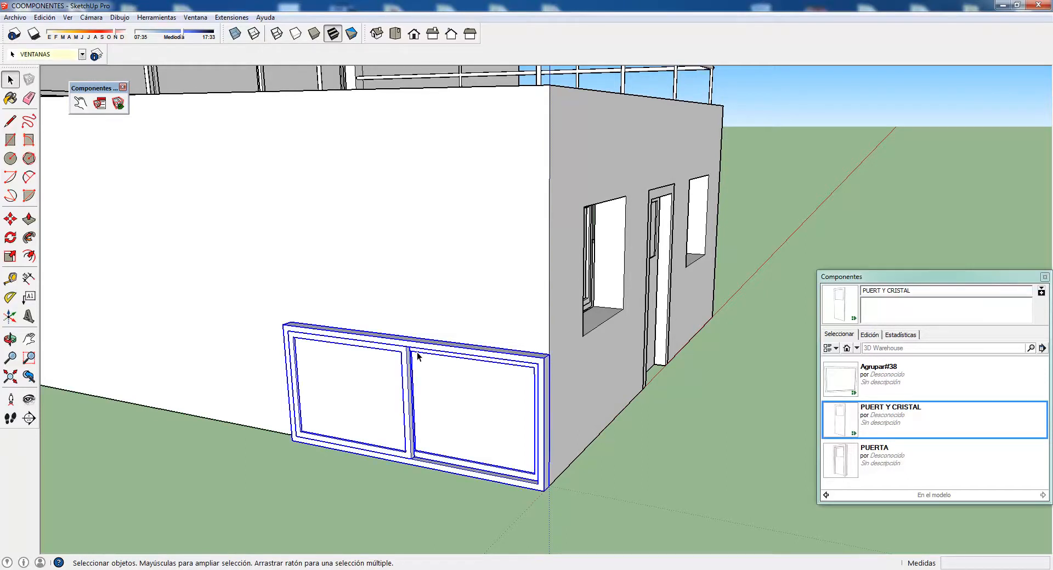
{"action": "right_click", "coordinate": [463, 350]}
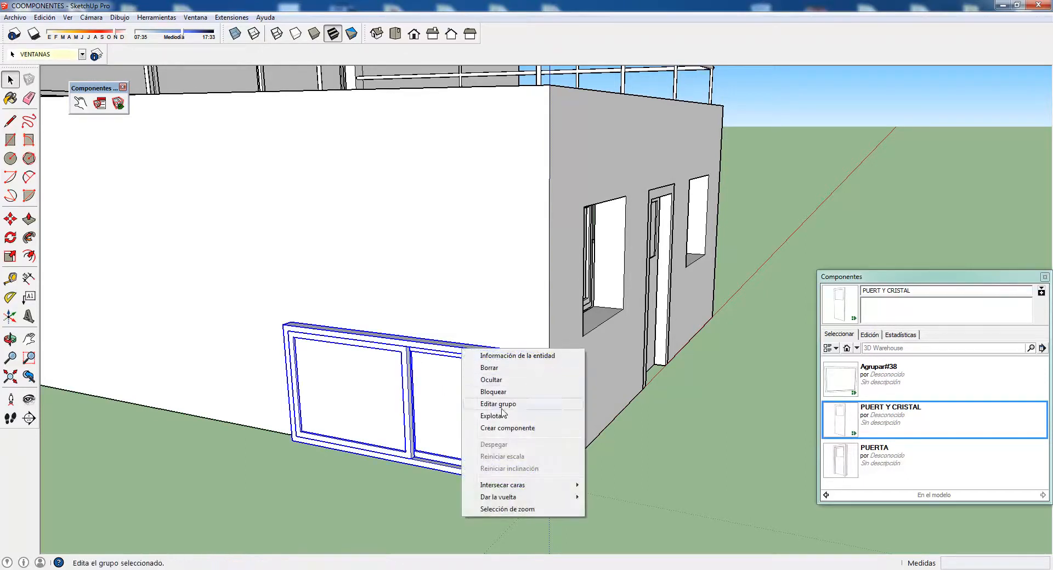
{"action": "left_click", "coordinate": [505, 429]}
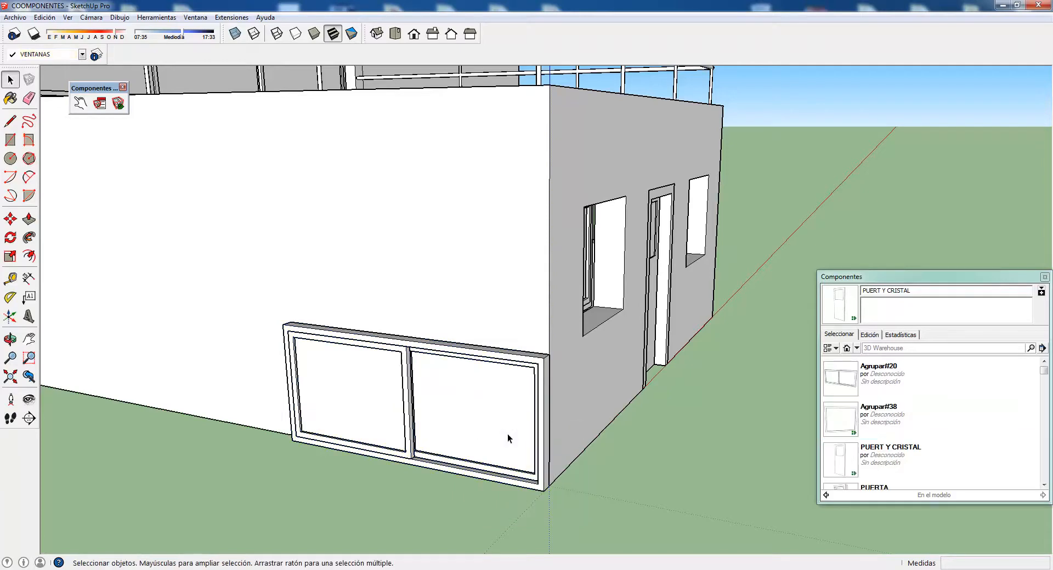
Move the sliding window component from the house corner to the lower corner of the long wall's window opening.
{"action": "left_click", "coordinate": [10, 219]}
{"action": "middle_click_drag", "start_coordinate": [586, 510], "coordinate": [270, 454]}
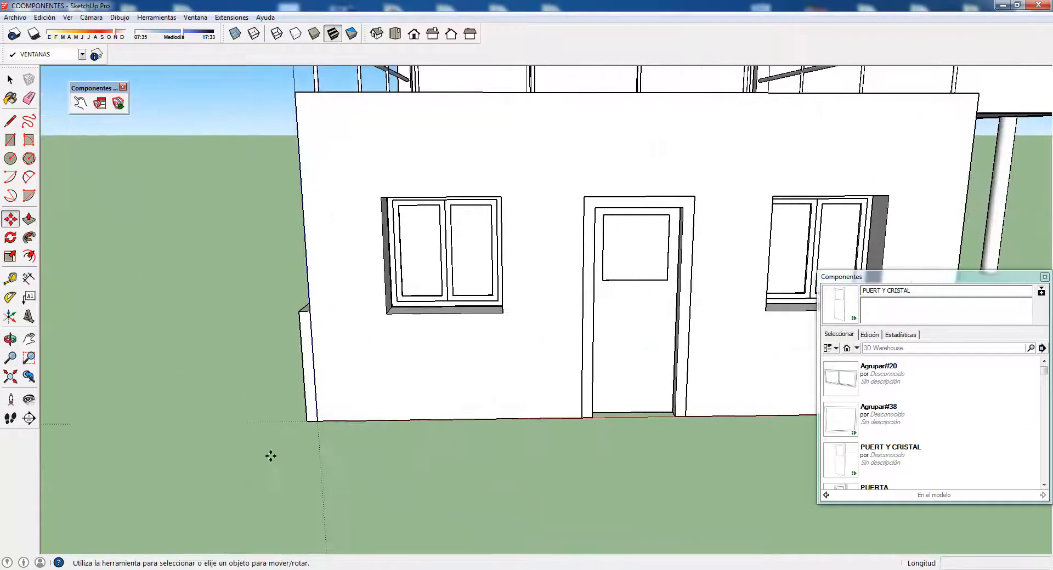
{"action": "left_click", "coordinate": [312, 429]}
{"action": "scroll", "coordinate": [310, 427], "scroll_direction": "down", "scroll_amount": 3}
{"action": "middle_click_drag", "start_coordinate": [538, 439], "coordinate": [414, 384]}
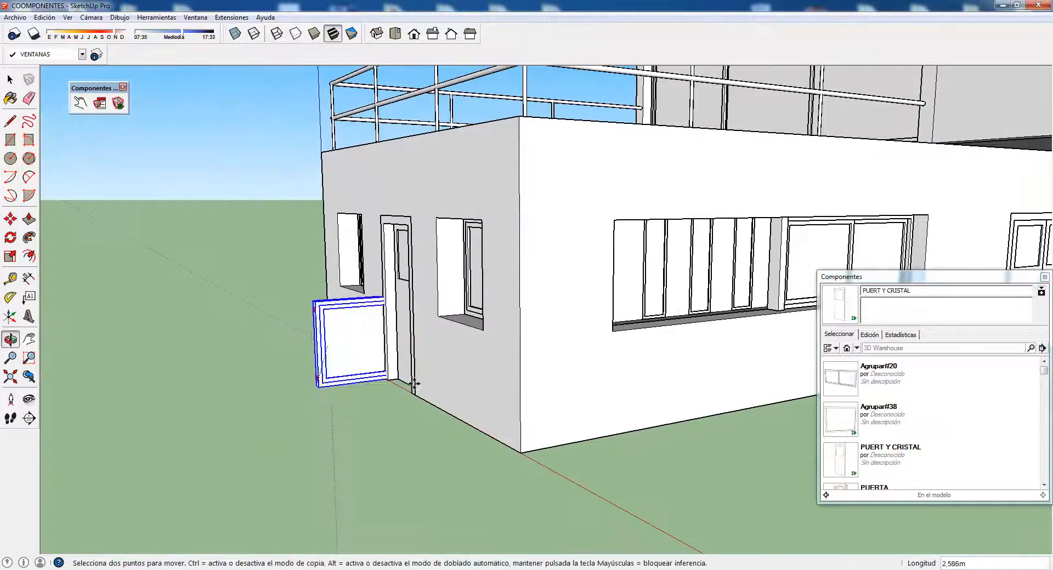
{"action": "left_click", "coordinate": [624, 341]}
Move the sliding window 0.300 m into the depth of the wall opening, using X-ray display temporarily to find the inner corner.
{"action": "scroll", "coordinate": [610, 348], "scroll_direction": "up", "scroll_amount": 4}
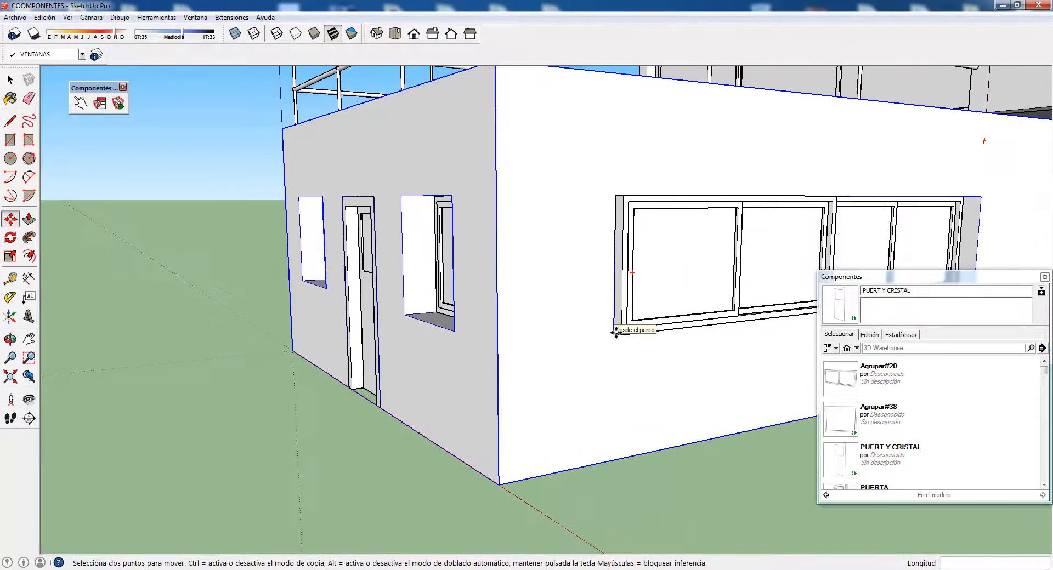
{"action": "middle_click_drag", "start_coordinate": [595, 364], "coordinate": [592, 387]}
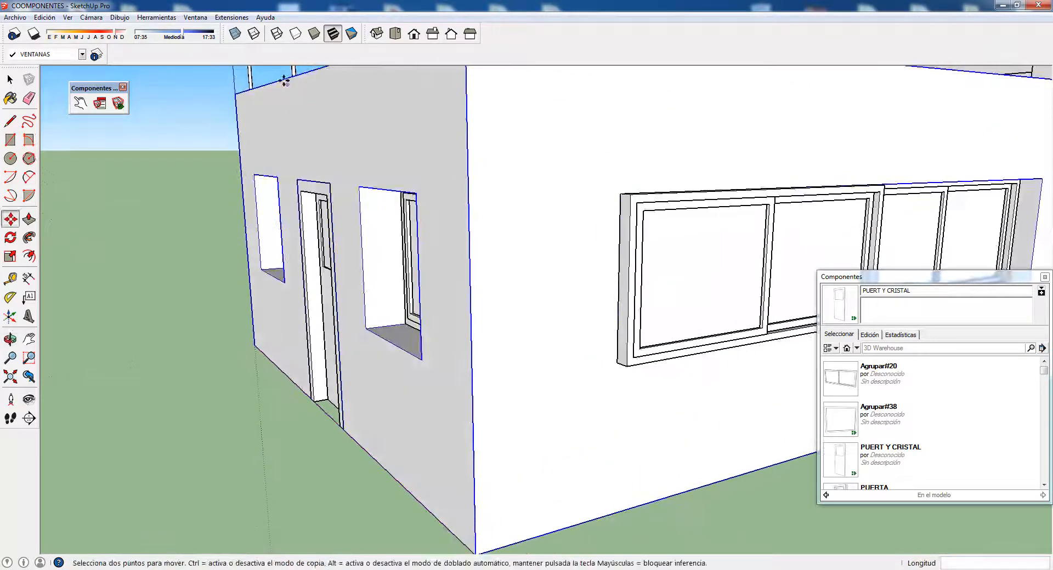
{"action": "left_click", "coordinate": [234, 35]}
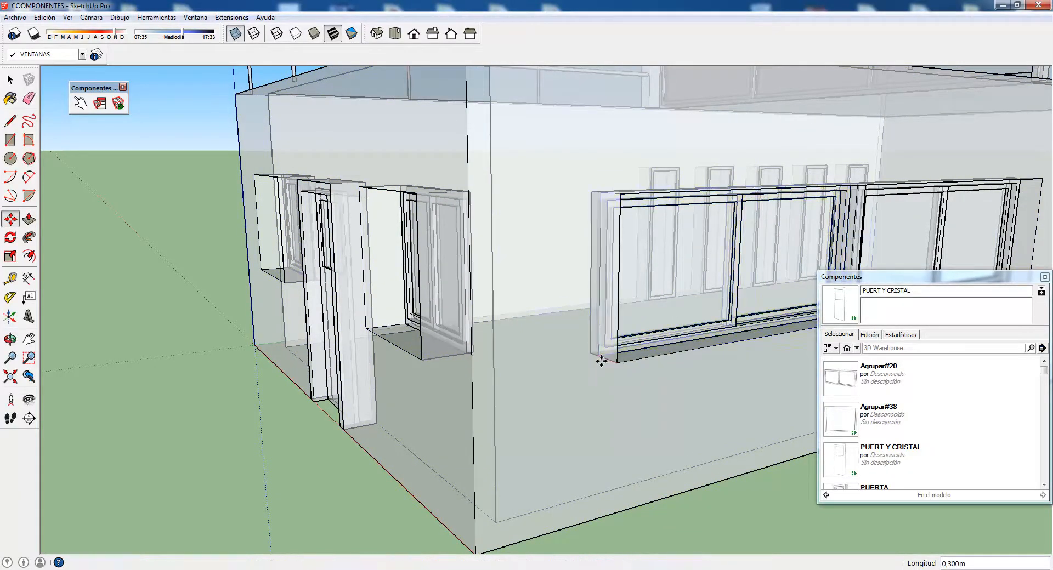
{"action": "scroll", "coordinate": [559, 407], "scroll_direction": "down", "scroll_amount": 1}
{"action": "scroll", "coordinate": [559, 406], "scroll_direction": "down", "scroll_amount": 2}
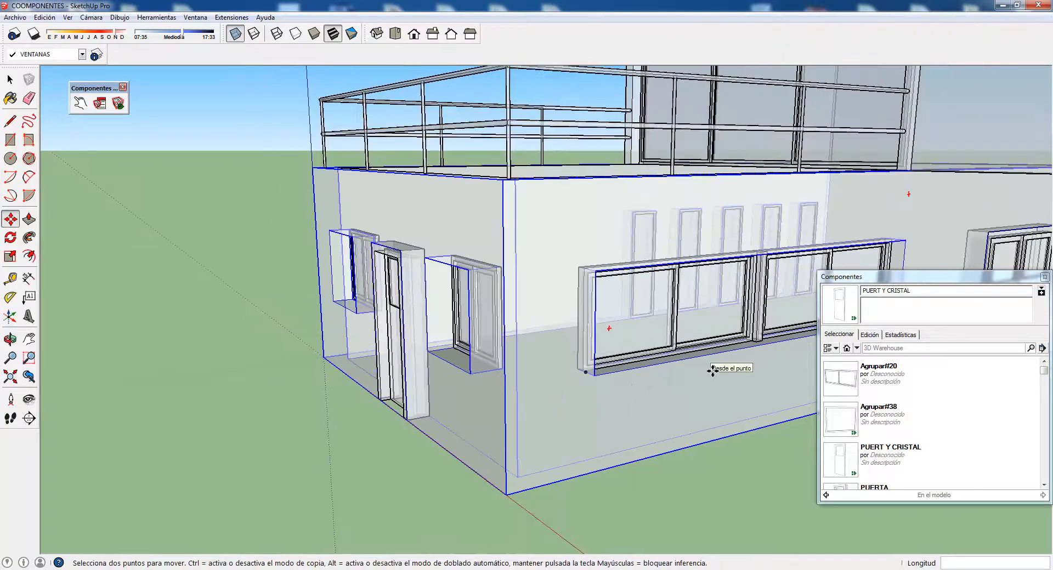
{"action": "middle_click_drag", "start_coordinate": [716, 373], "coordinate": [228, 123]}
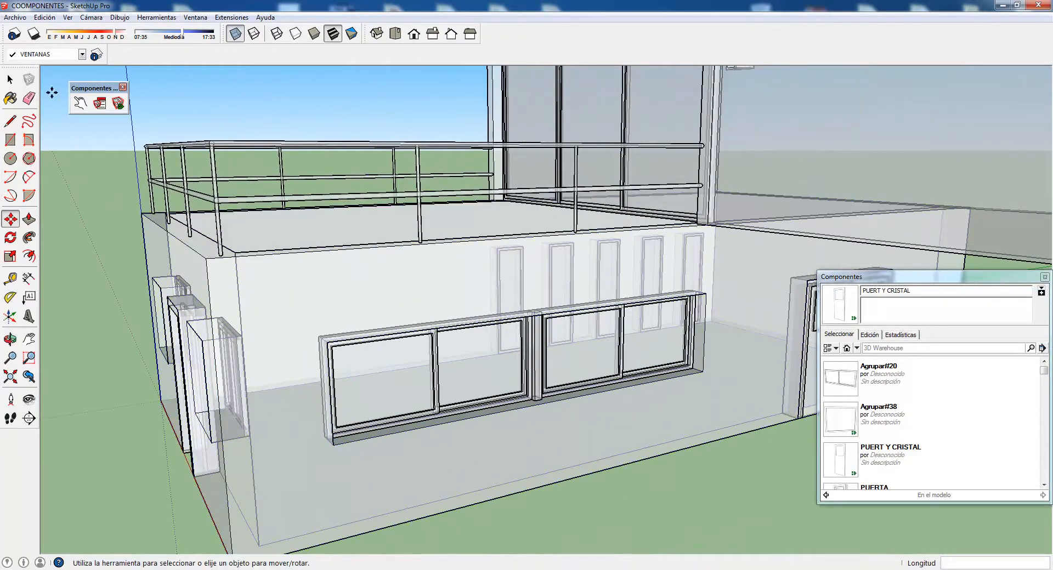
{"action": "left_click", "coordinate": [10, 80]}
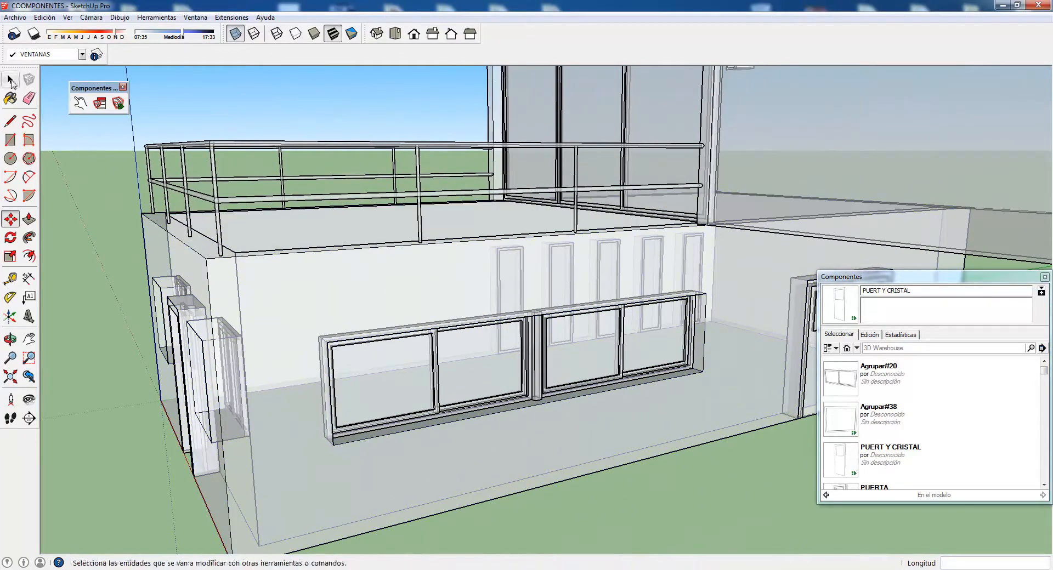
{"action": "left_click", "coordinate": [234, 33]}
Delete the old sliding window on the far side of the opening's dividing post.
{"action": "middle_click_drag", "start_coordinate": [566, 440], "coordinate": [482, 433]}
{"action": "left_click", "coordinate": [569, 387]}
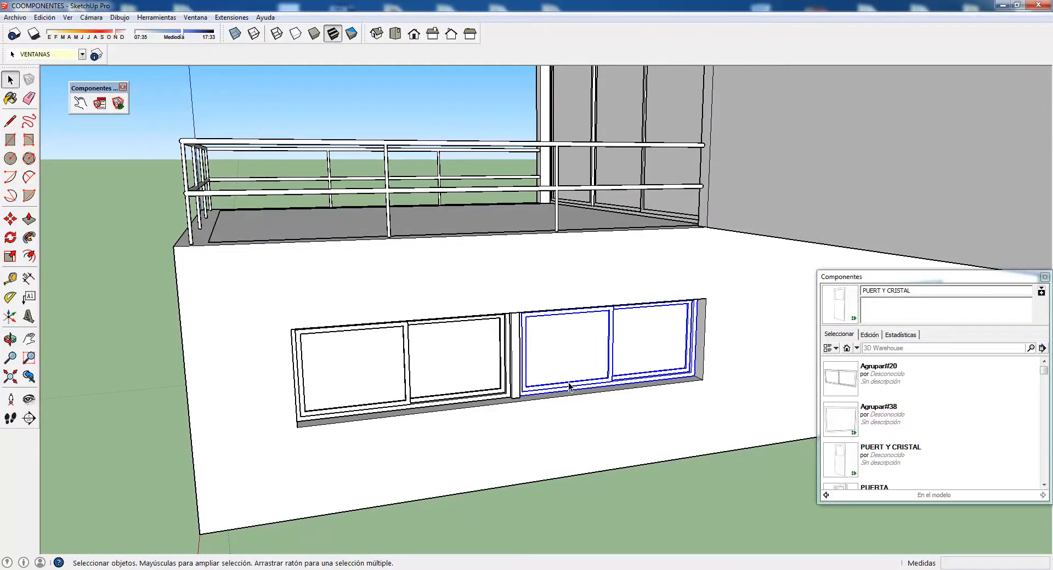
{"action": "key", "text": "Delete"}
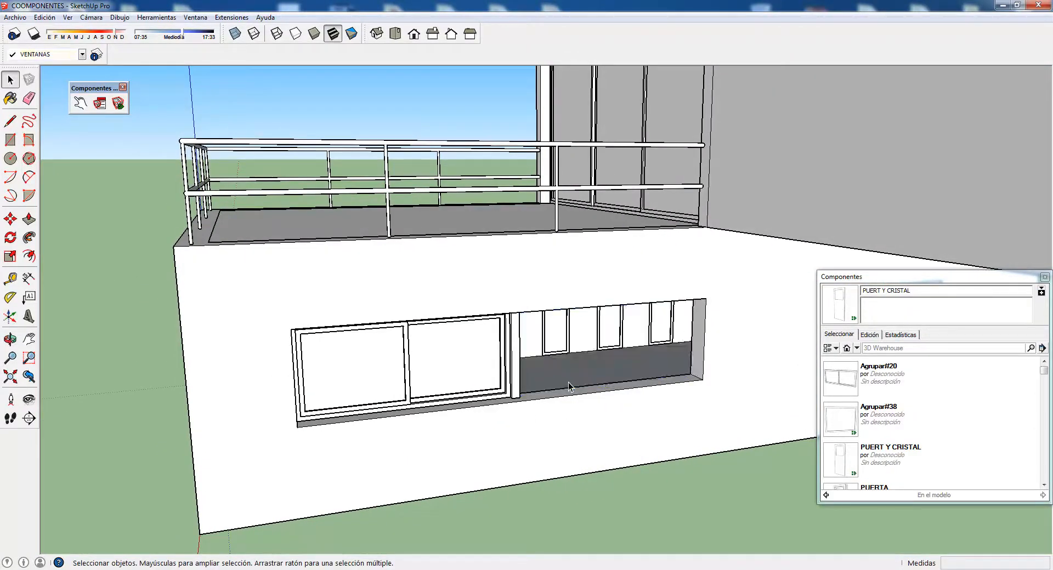
Copy the dynamic sliding window about 2.55 m along the wall into the empty half of the opening beyond the post.
{"action": "left_click", "coordinate": [396, 383]}
{"action": "middle_click_drag", "start_coordinate": [446, 466], "coordinate": [501, 411]}
{"action": "scroll", "coordinate": [492, 413], "scroll_direction": "up", "scroll_amount": 5}
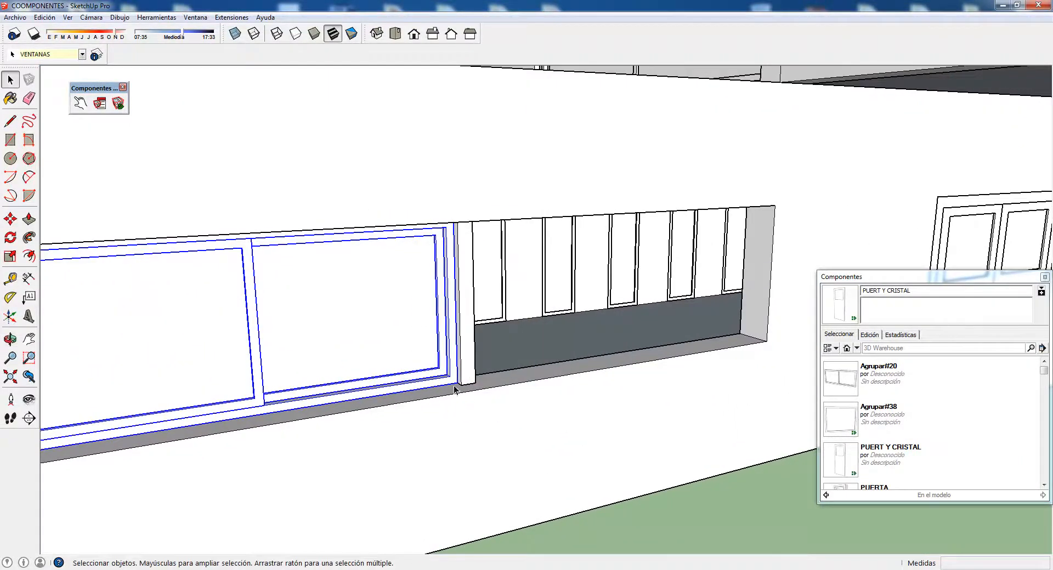
{"action": "left_click", "coordinate": [10, 219]}
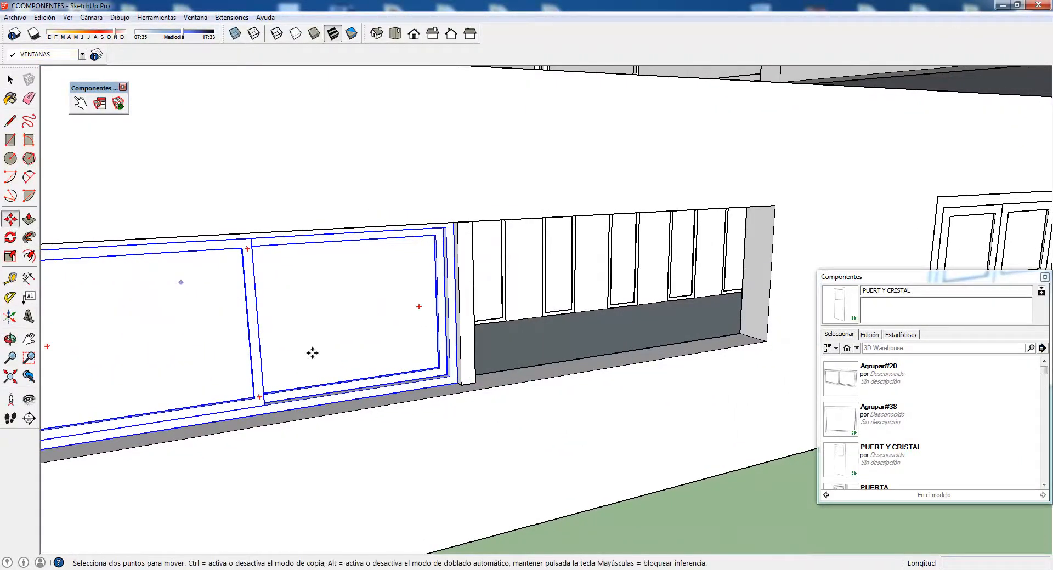
{"action": "key", "text": "ctrl"}
{"action": "left_click", "coordinate": [465, 387]}
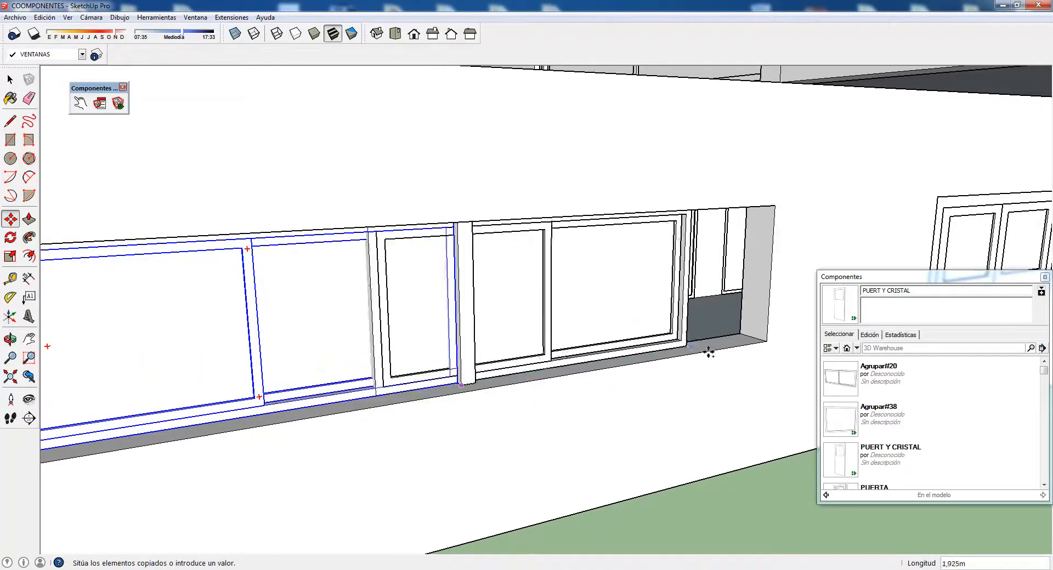
{"action": "left_click", "coordinate": [766, 347]}
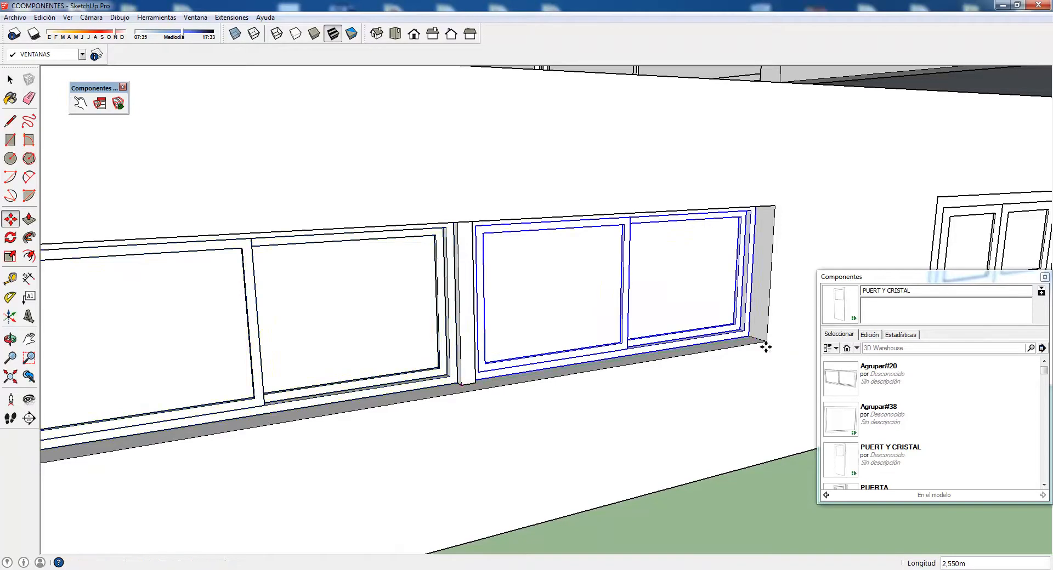
{"action": "mouse_move", "coordinate": [765, 347]}
{"action": "middle_mouse_down"}
{"action": "mouse_move", "coordinate": [745, 376]}
{"action": "mouse_move", "coordinate": [672, 393]}
{"action": "middle_mouse_up"}
{"action": "left_click", "coordinate": [10, 79]}
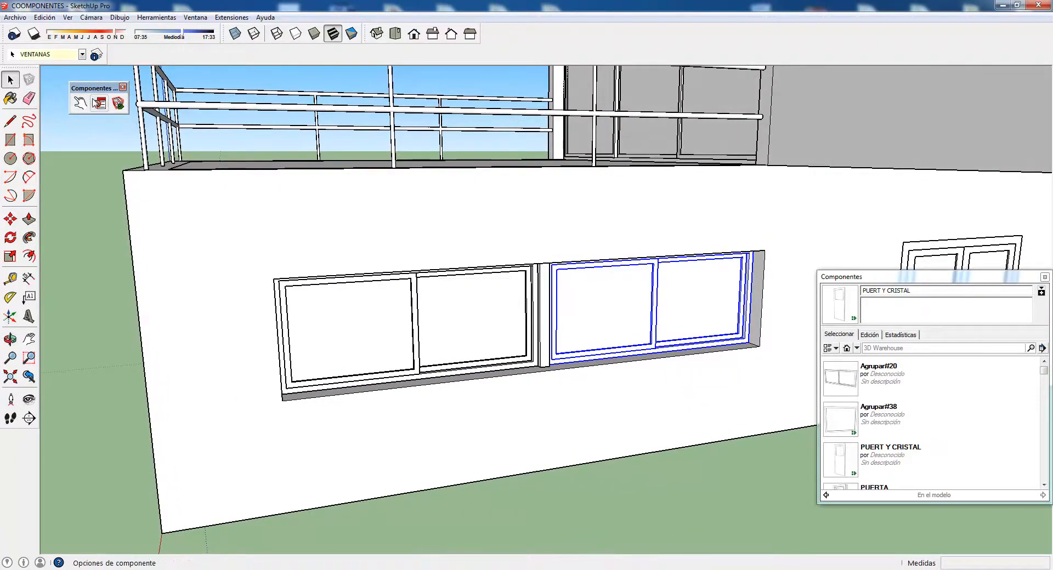
{"action": "left_click", "coordinate": [542, 510]}
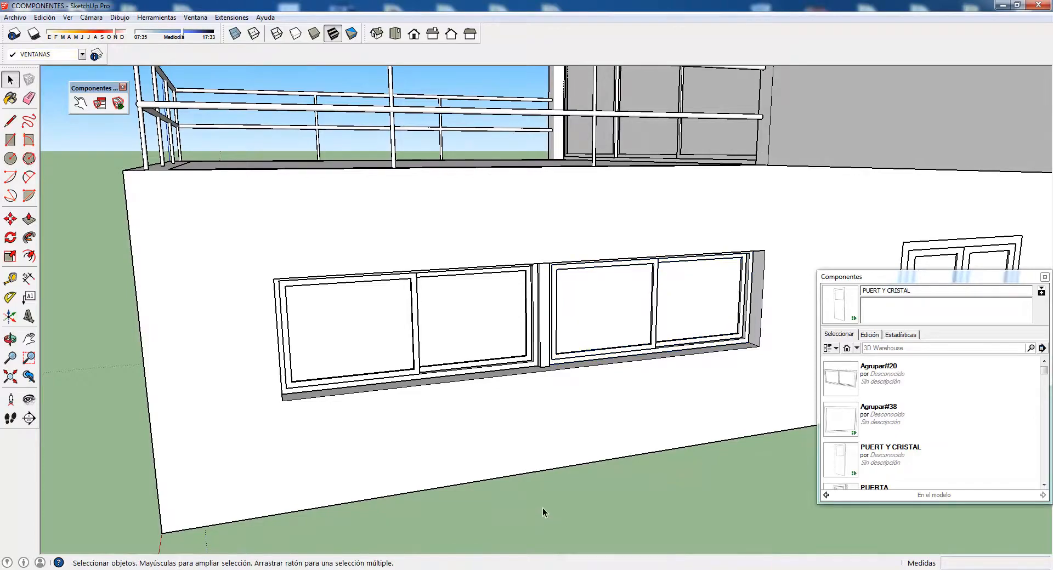
Test the click animation of the sliding windows installed in the long wall until the sashes close again.
{"action": "middle_click_drag", "start_coordinate": [542, 510], "coordinate": [586, 493]}
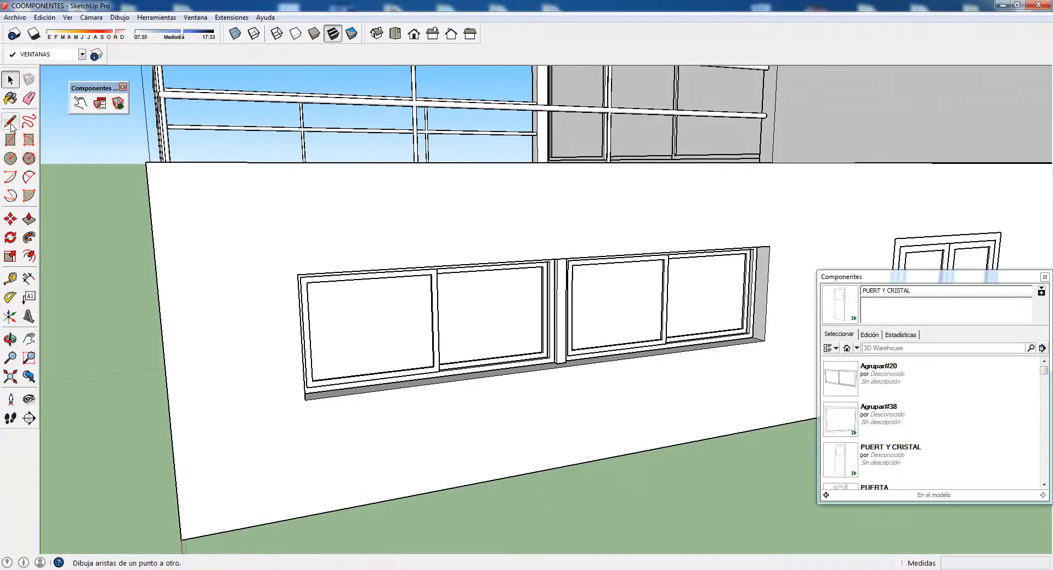
{"action": "middle_click_drag", "start_coordinate": [387, 422], "coordinate": [353, 412]}
{"action": "scroll", "coordinate": [281, 452], "scroll_direction": "down", "scroll_amount": 2}
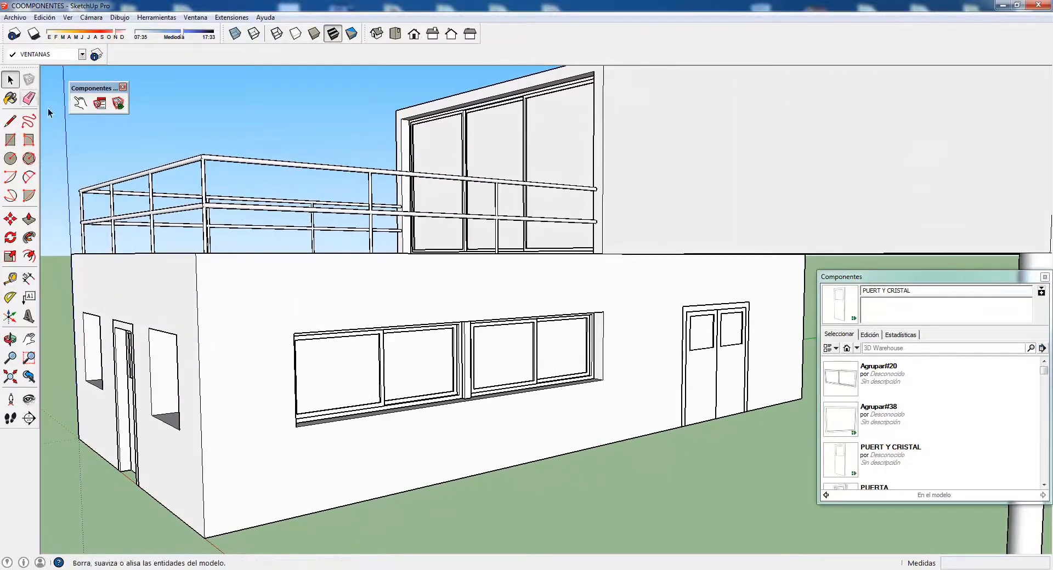
{"action": "left_click", "coordinate": [81, 103]}
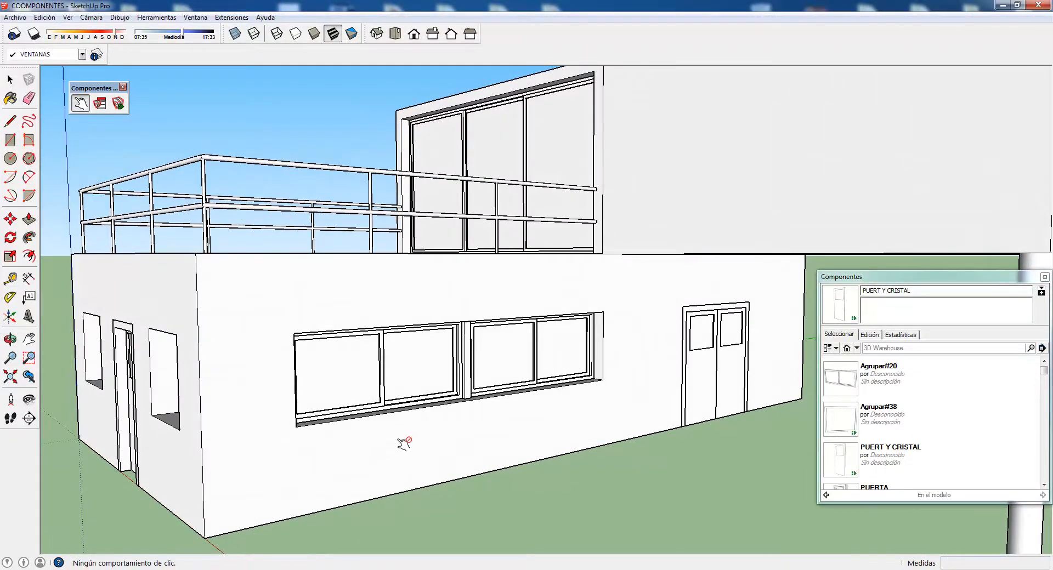
{"action": "left_click", "coordinate": [340, 384]}
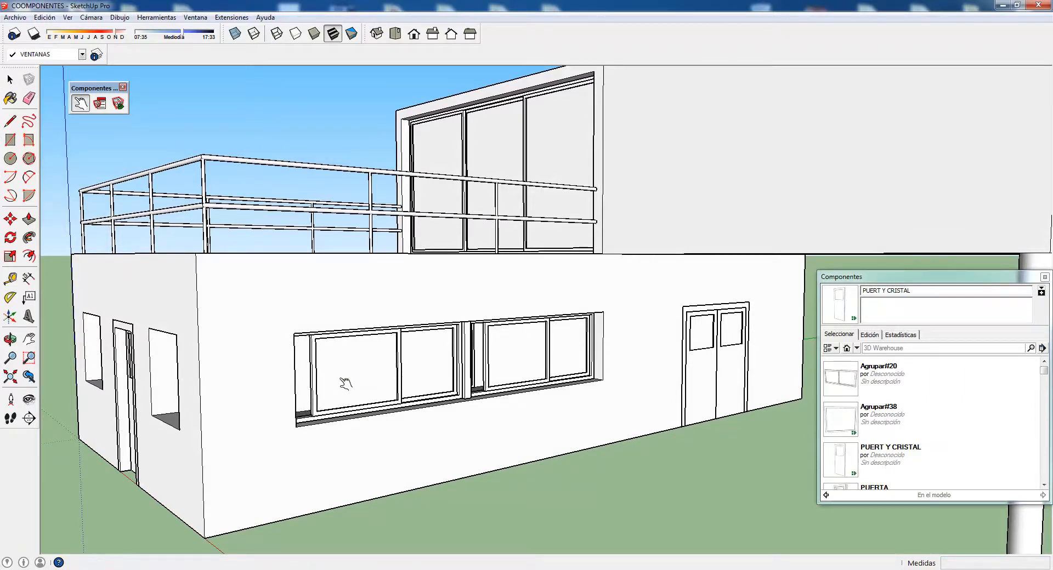
{"action": "left_click", "coordinate": [398, 380]}
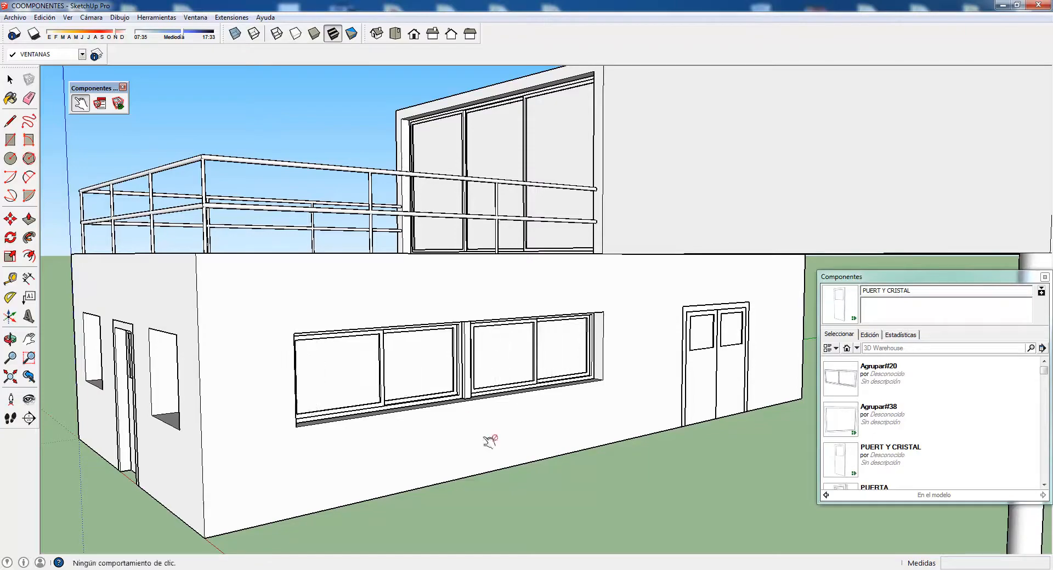
Test the click animation of the dynamic door in the front wall between the two small windows, leaving the door closed.
{"action": "middle_click_drag", "start_coordinate": [526, 464], "coordinate": [504, 465]}
{"action": "scroll", "coordinate": [625, 414], "scroll_direction": "down", "scroll_amount": 3}
{"action": "middle_click_drag", "start_coordinate": [625, 414], "coordinate": [294, 447]}
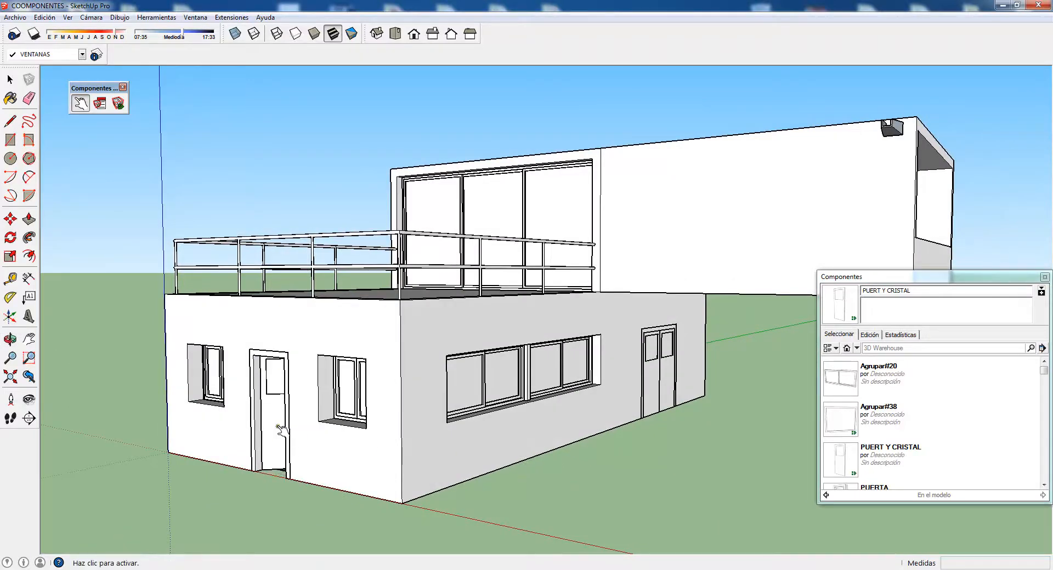
{"action": "middle_click_drag", "start_coordinate": [278, 428], "coordinate": [466, 421]}
{"action": "middle_click_drag", "start_coordinate": [314, 461], "coordinate": [349, 448]}
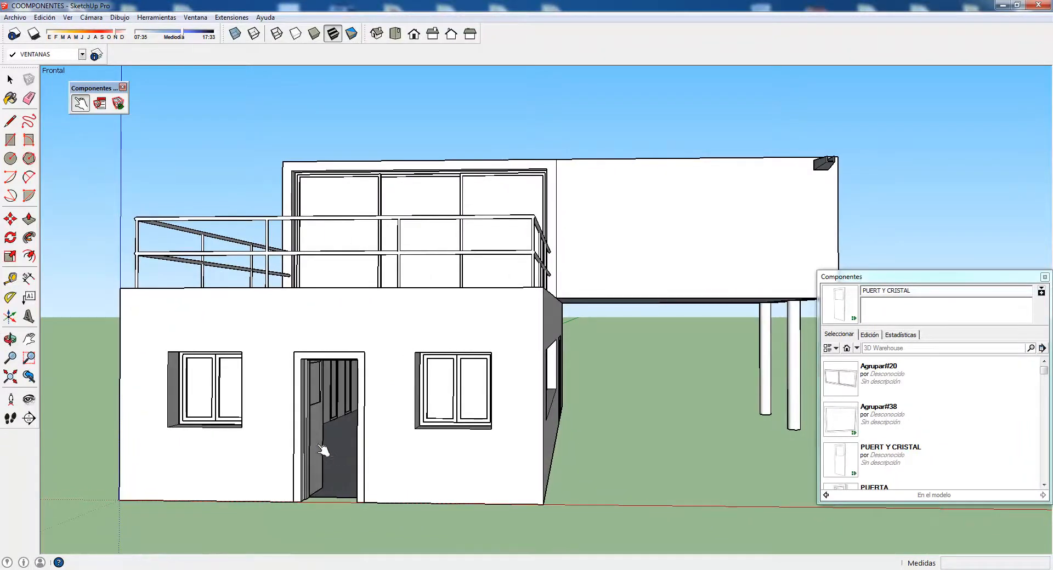
{"action": "left_click", "coordinate": [323, 450]}
{"action": "middle_click_drag", "start_coordinate": [323, 453], "coordinate": [239, 503]}
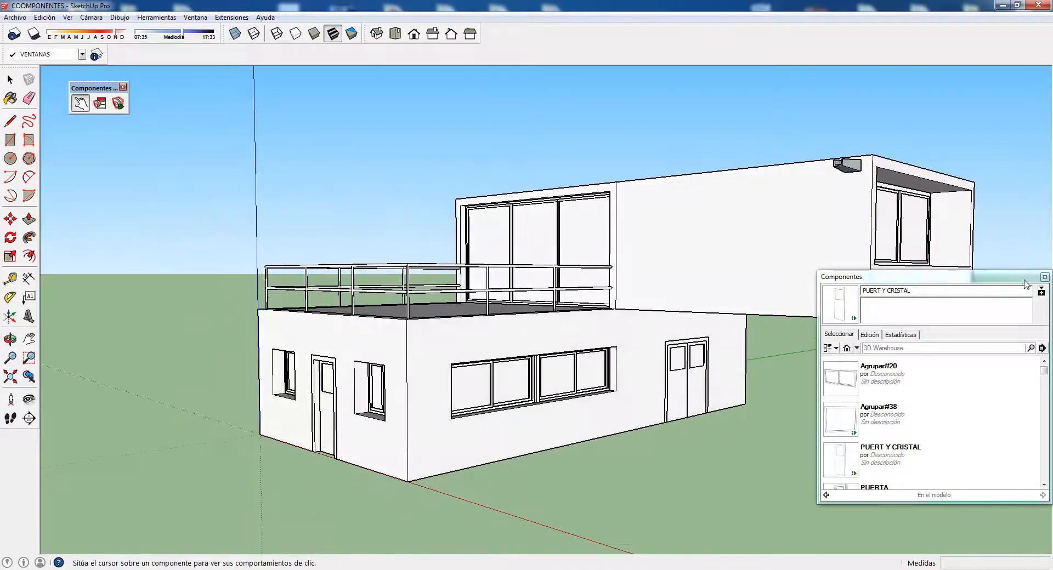
Enlarge the component browser to review the in-model components, and close both the browser and the dynamic components toolbar.
{"action": "left_click_drag", "start_coordinate": [943, 281], "coordinate": [885, 185]}
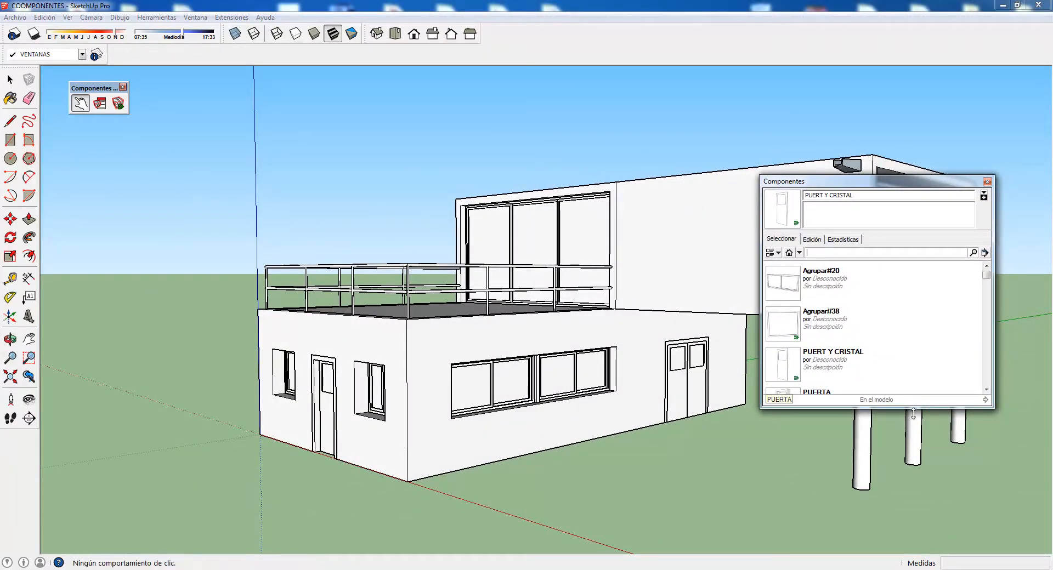
{"action": "left_click_drag", "start_coordinate": [912, 414], "coordinate": [912, 477]}
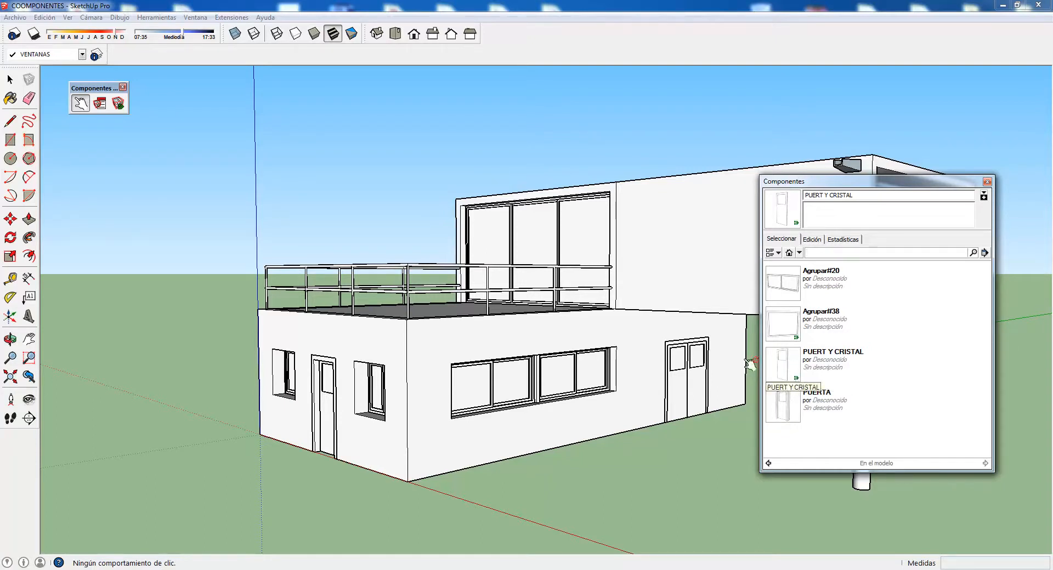
{"action": "left_click", "coordinate": [987, 181]}
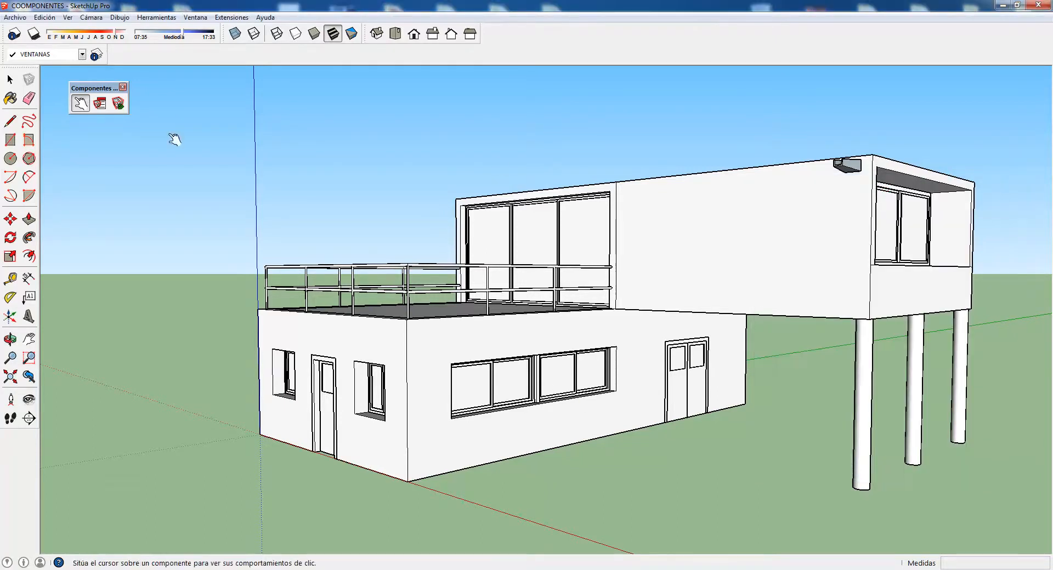
{"action": "left_click", "coordinate": [123, 87]}
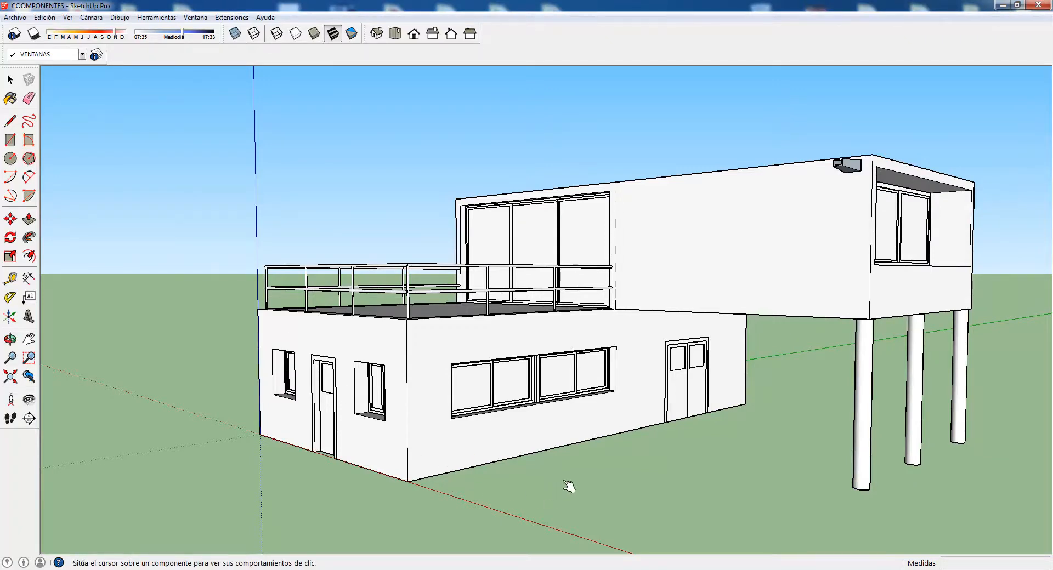
{"action": "key", "text": "o"}
{"action": "left_click_drag", "start_coordinate": [574, 489], "coordinate": [572, 525]}
{"action": "middle_click_drag", "start_coordinate": [571, 524], "coordinate": [570, 522]}
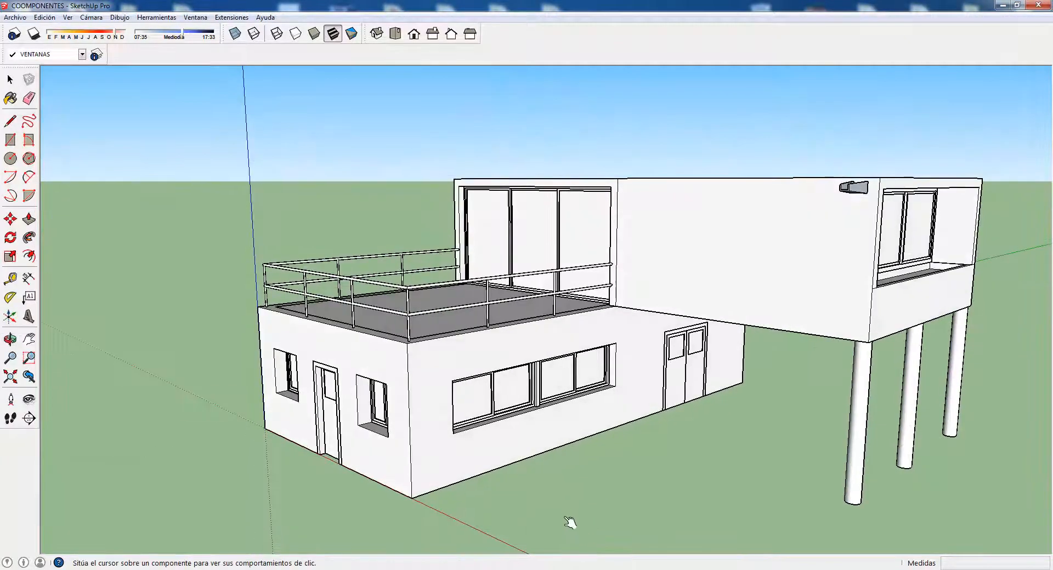